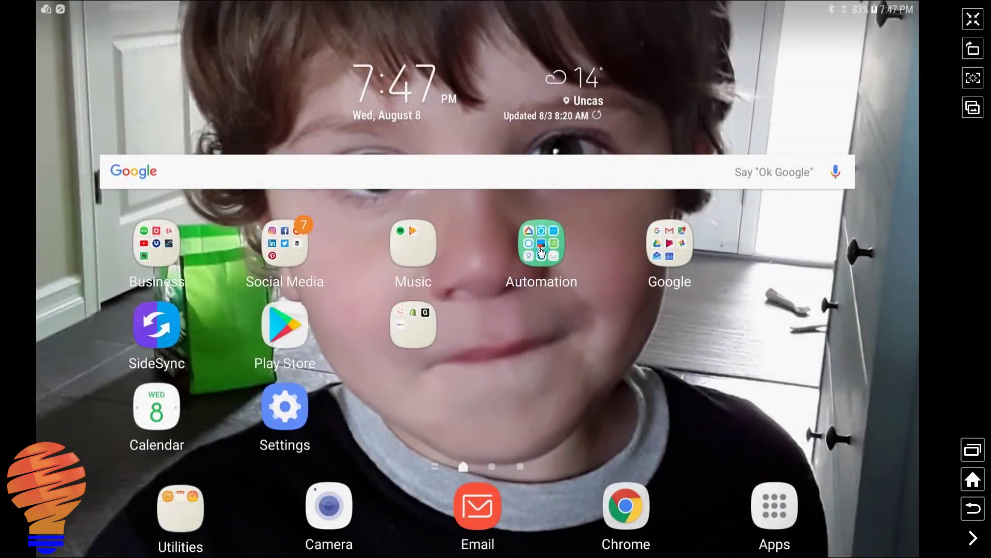
Launch the Google Home app from the home screen's Automation folder.
left_click(541, 252)
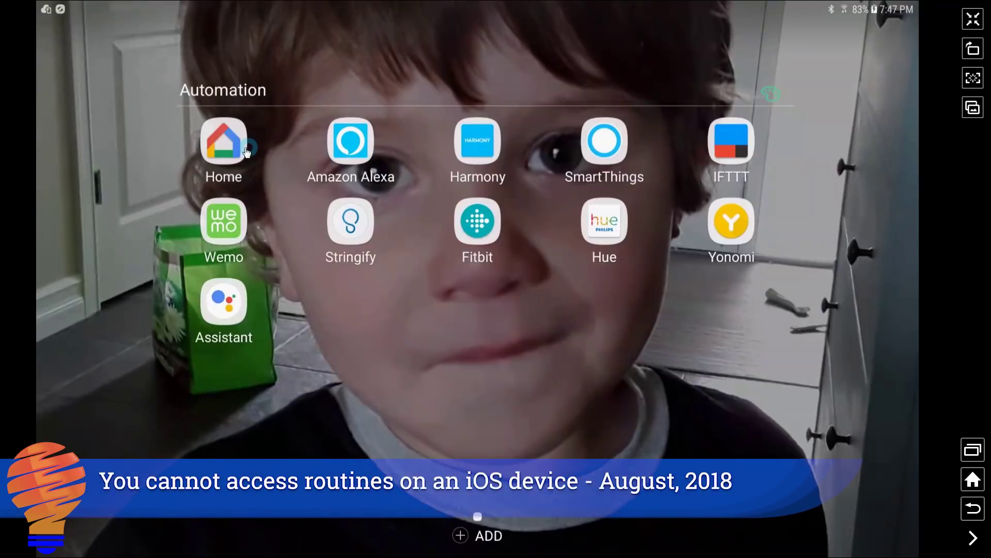
left_click(224, 147)
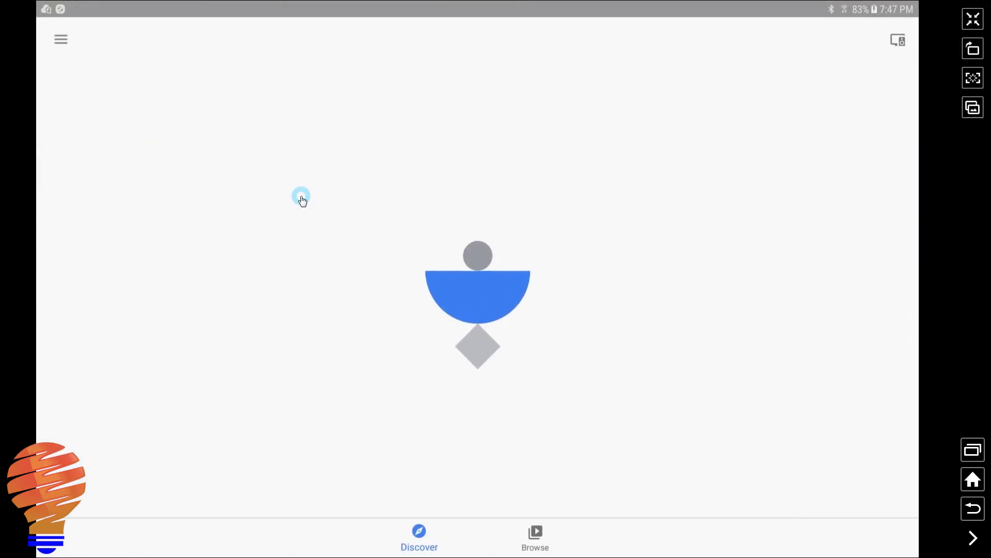
Go to Routines under More settings and open 'Keep your stick on the ice'.
left_click(61, 40)
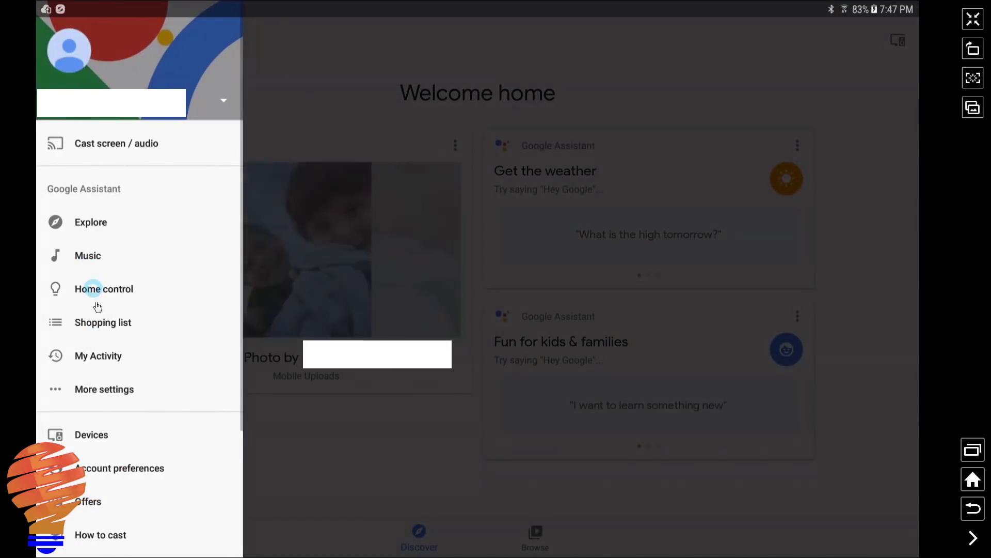
left_click(99, 389)
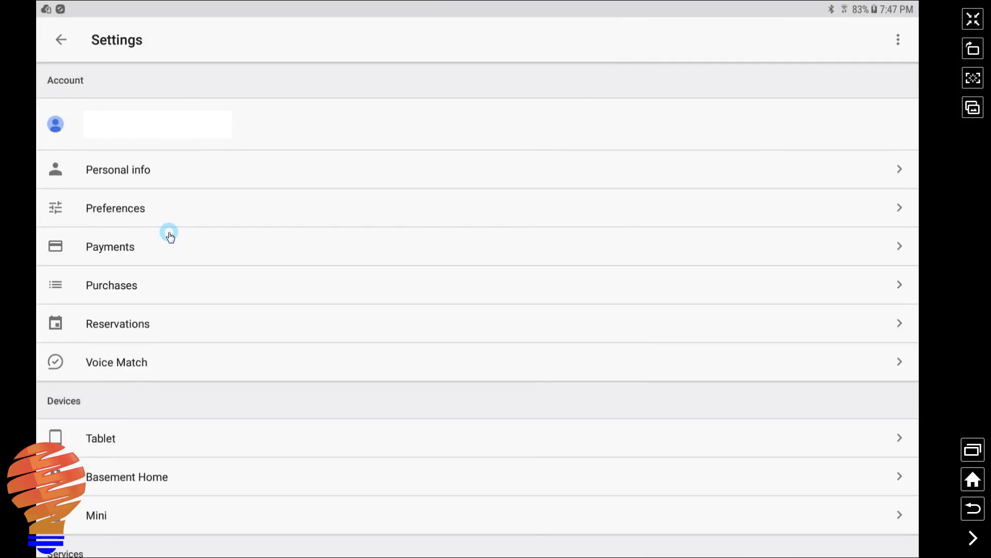
scroll(169, 236, "down", 5)
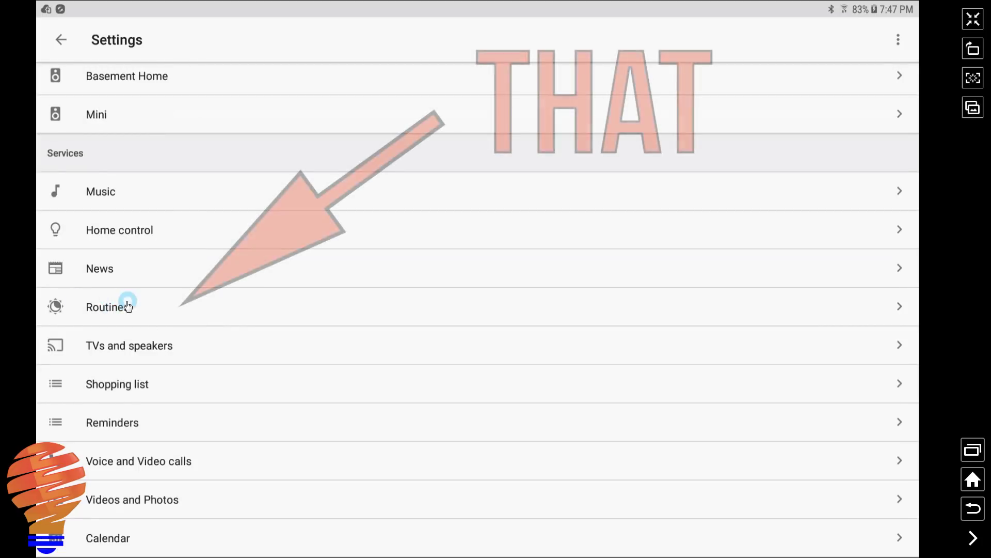
left_click(89, 308)
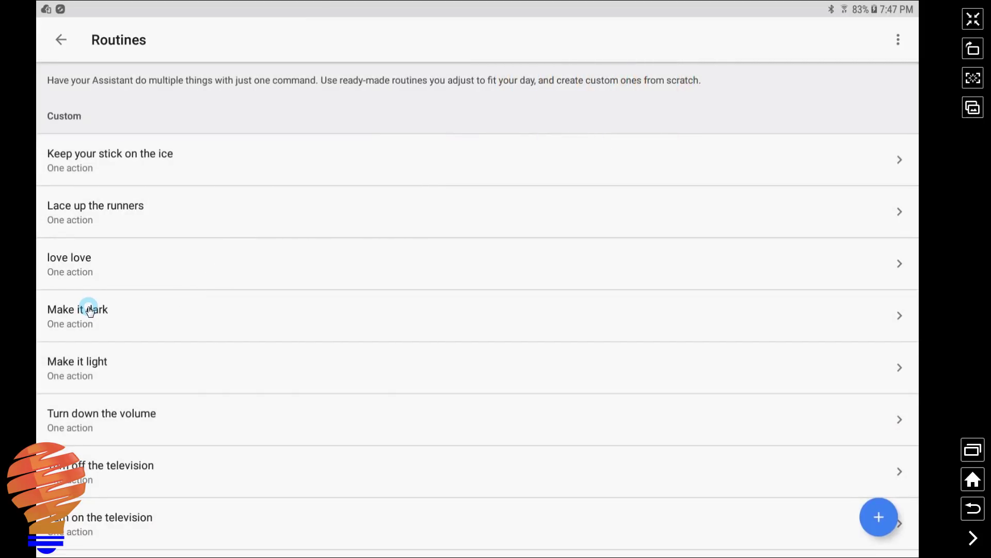
scroll(205, 229, "down", 5)
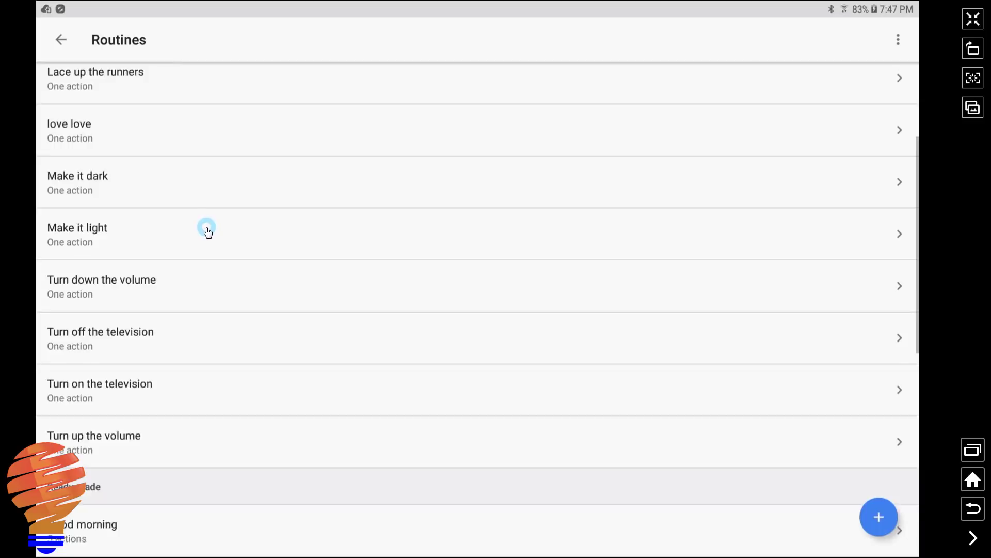
scroll(207, 235, "down", 3)
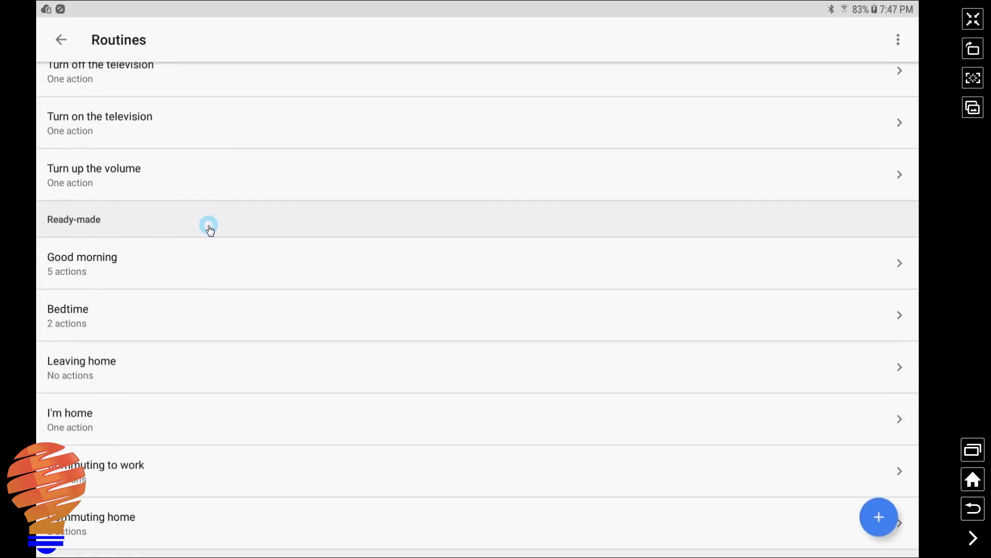
scroll(209, 229, "down", 3)
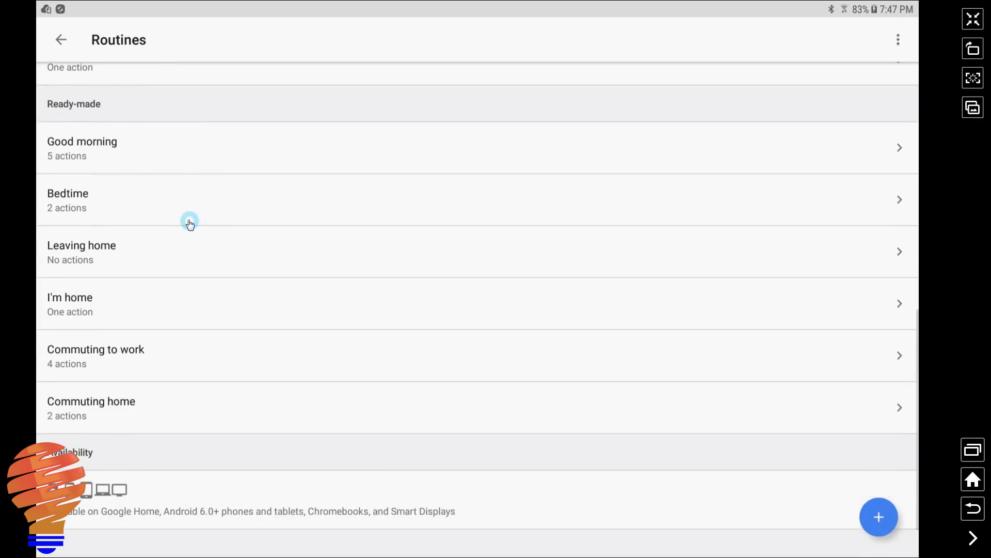
scroll(189, 222, "up", 8)
scroll(186, 210, "up", 2)
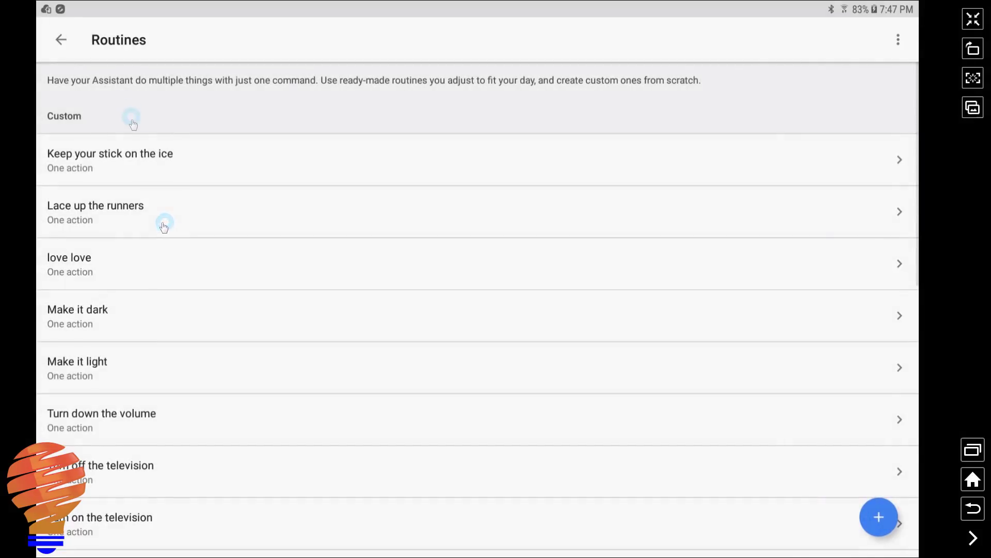
left_click(179, 172)
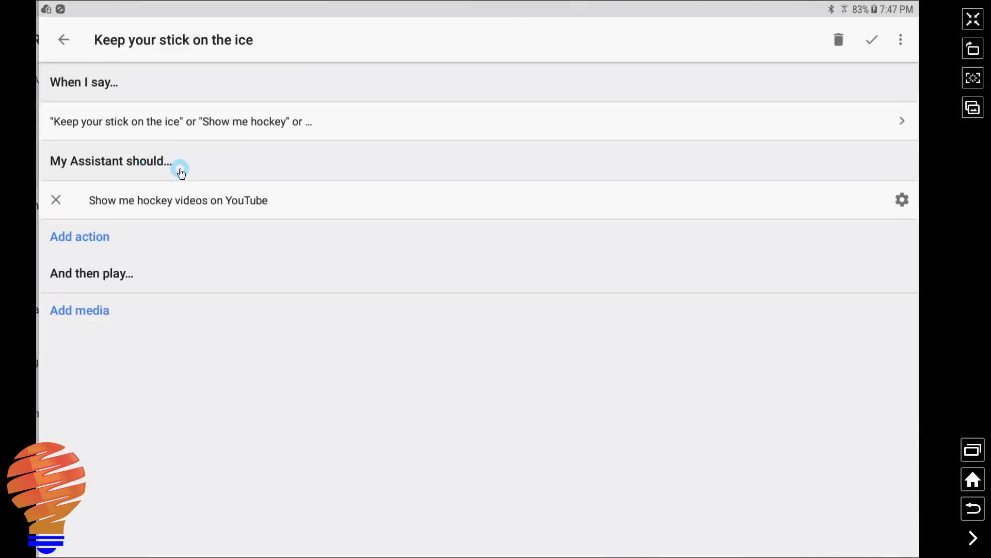
Append 'on Basement Chrome' to the YouTube hockey command and save the routine.
left_click(898, 203)
type("Show me hockey videos on YouTube on Basement Chrome")
left_click(281, 106)
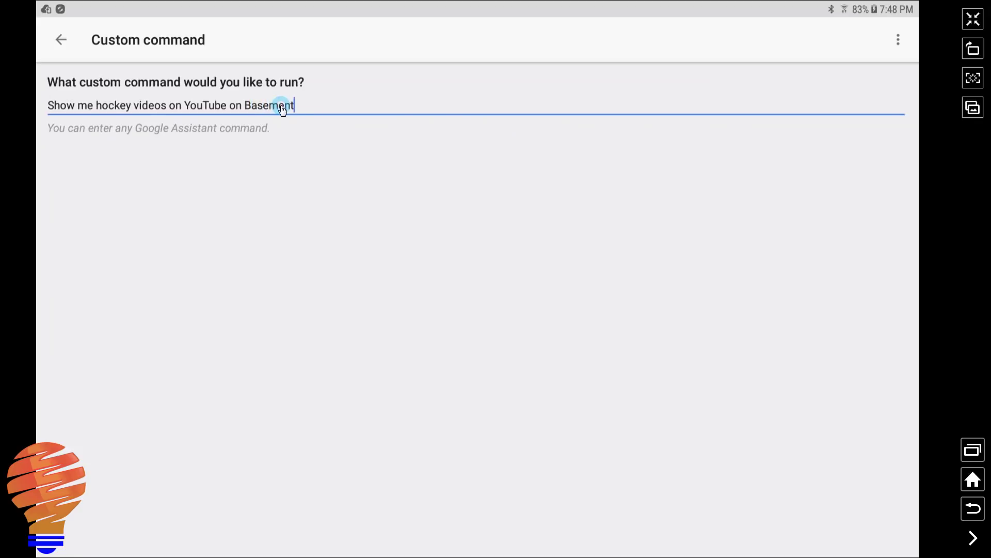
left_click(63, 40)
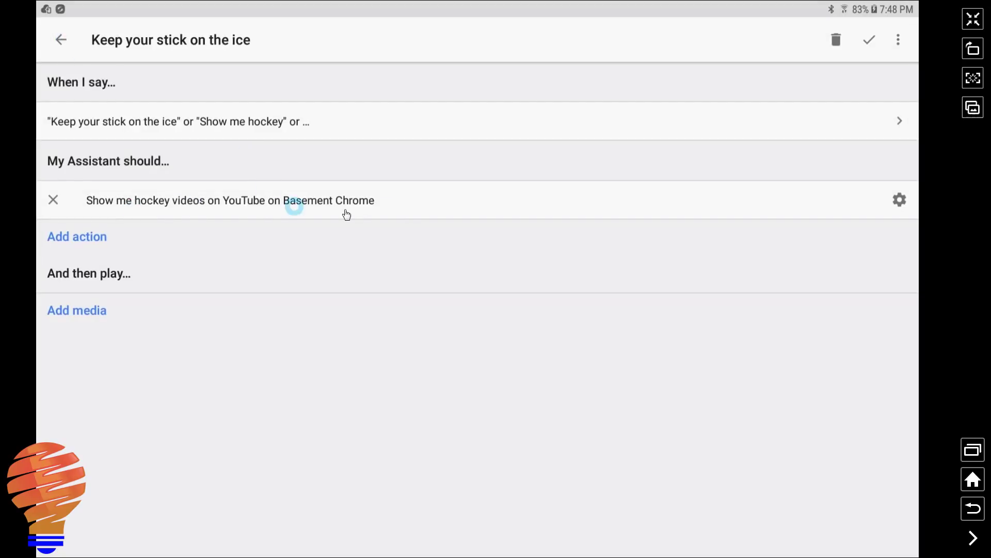
left_click(870, 39)
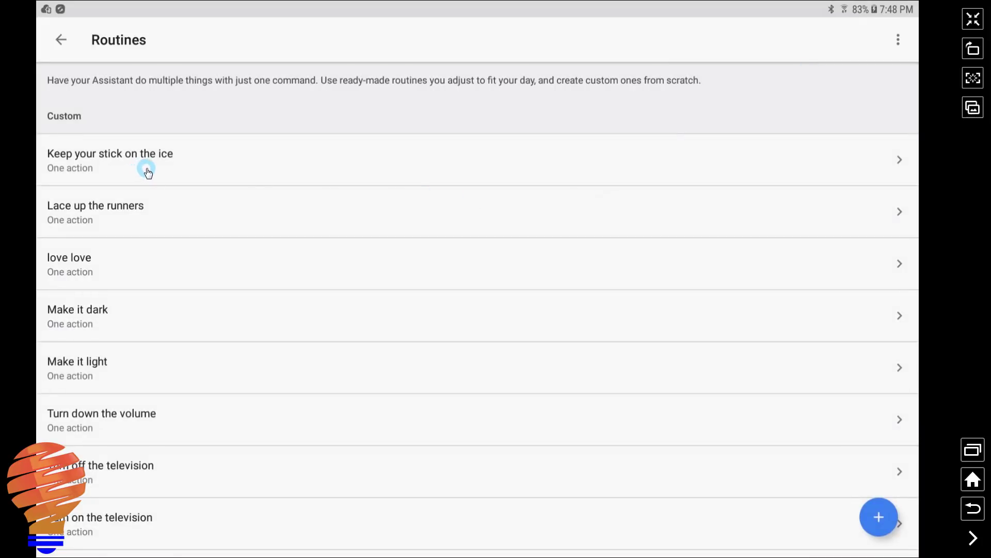
scroll(139, 176, "down", 5)
scroll(147, 178, "up", 2)
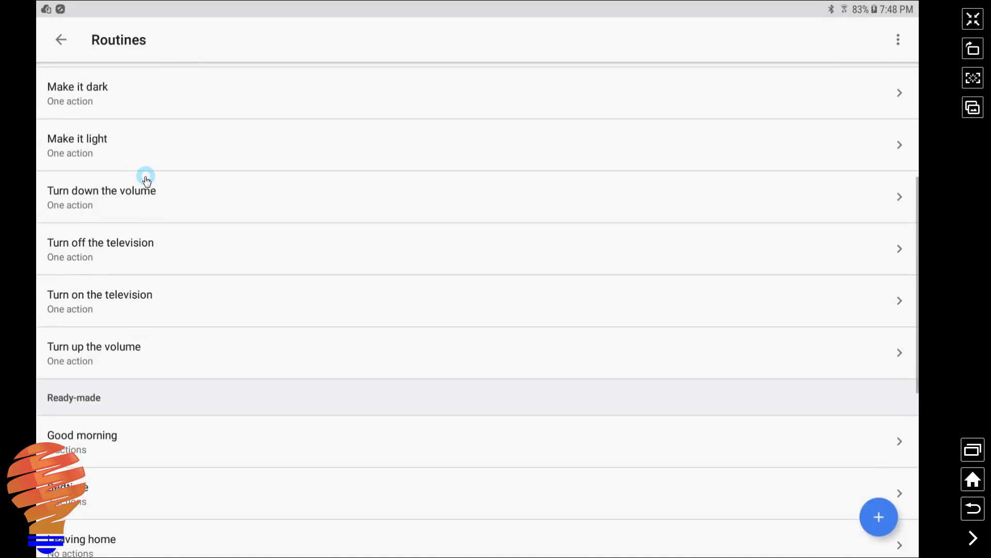
scroll(133, 169, "up", 1)
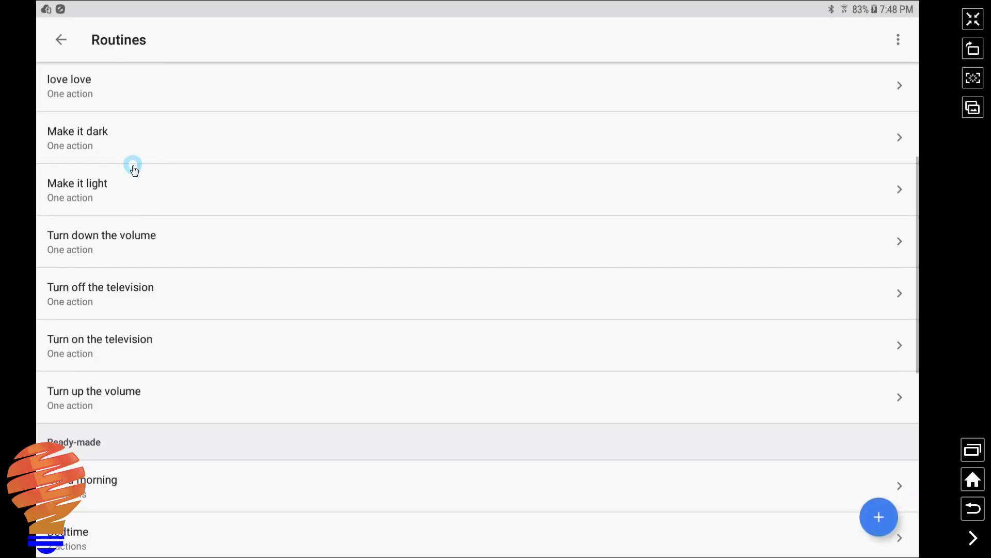
Change the Make it light command from basement lights to 'Turn on all lights'.
left_click(118, 191)
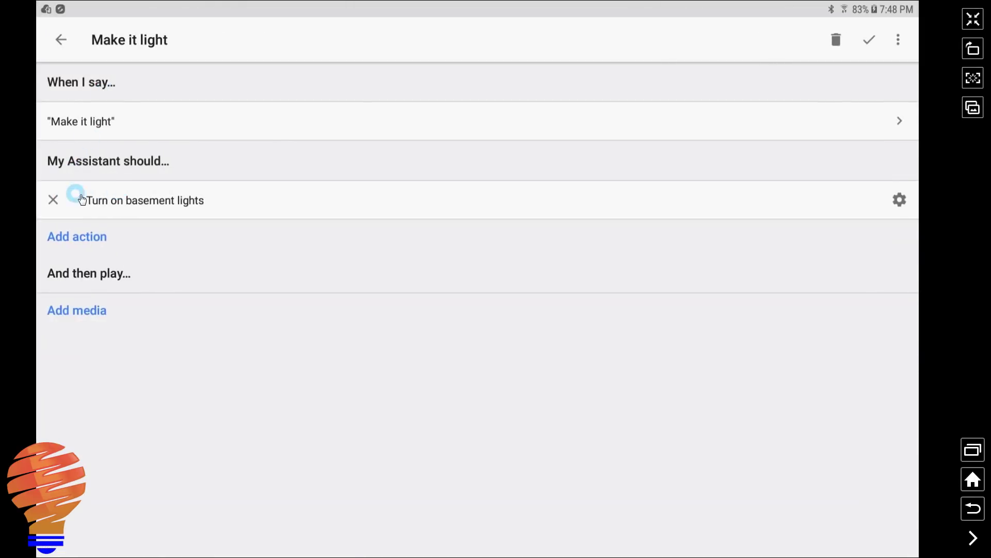
left_click(900, 199)
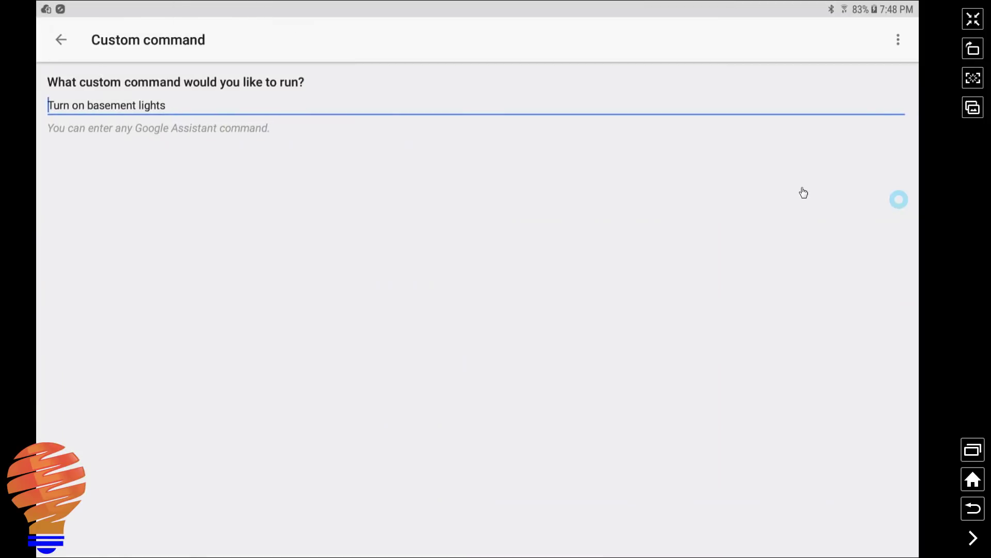
key("BackSpace")
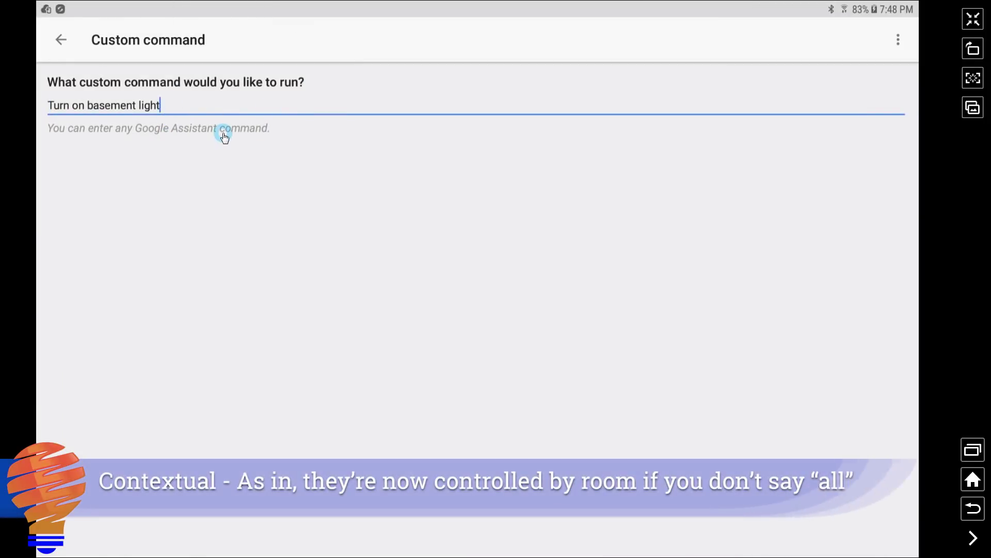
key("BackSpace")
key("BackSpace")
key("BackSpace")
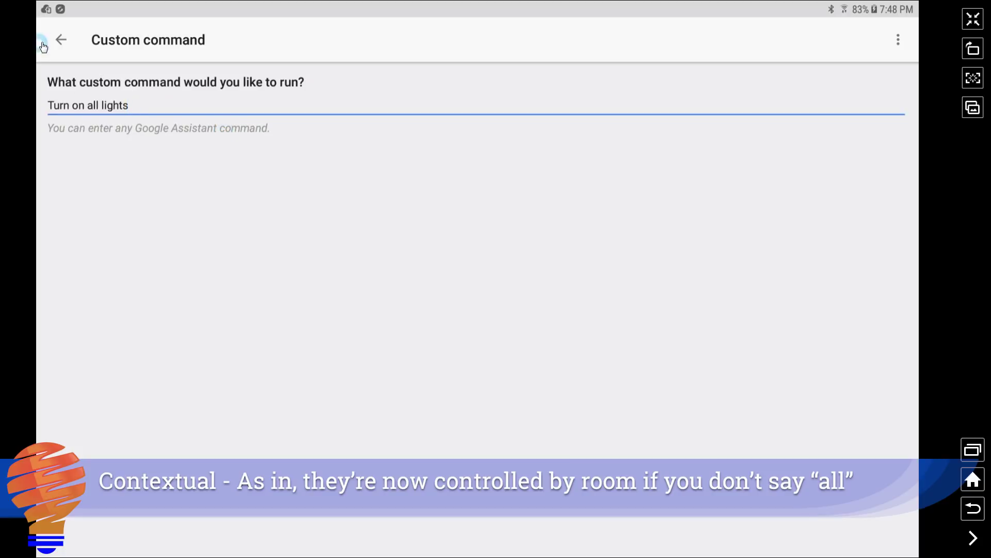
left_click(62, 41)
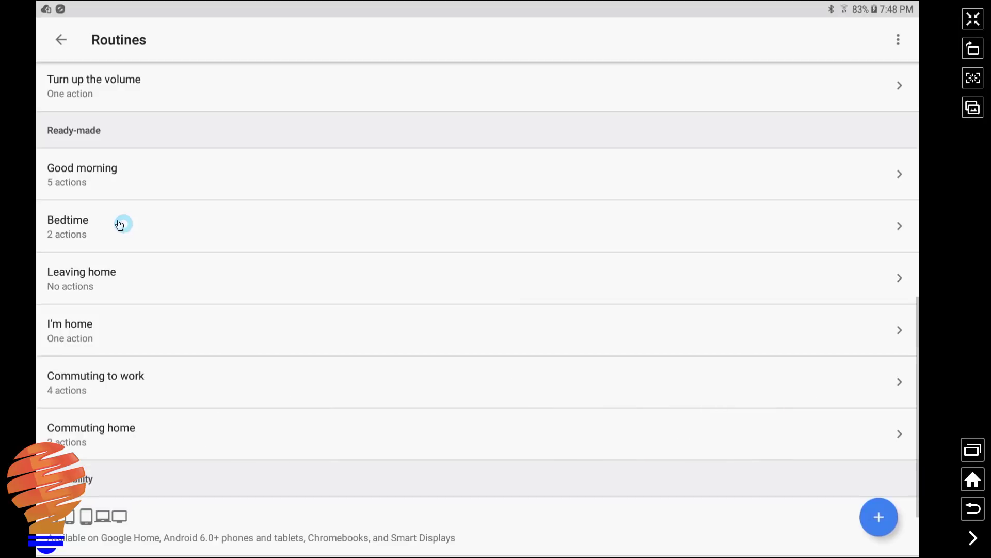
Enable 'Take phone off silent' in Good morning with ringer volume at 78.
left_click(120, 186)
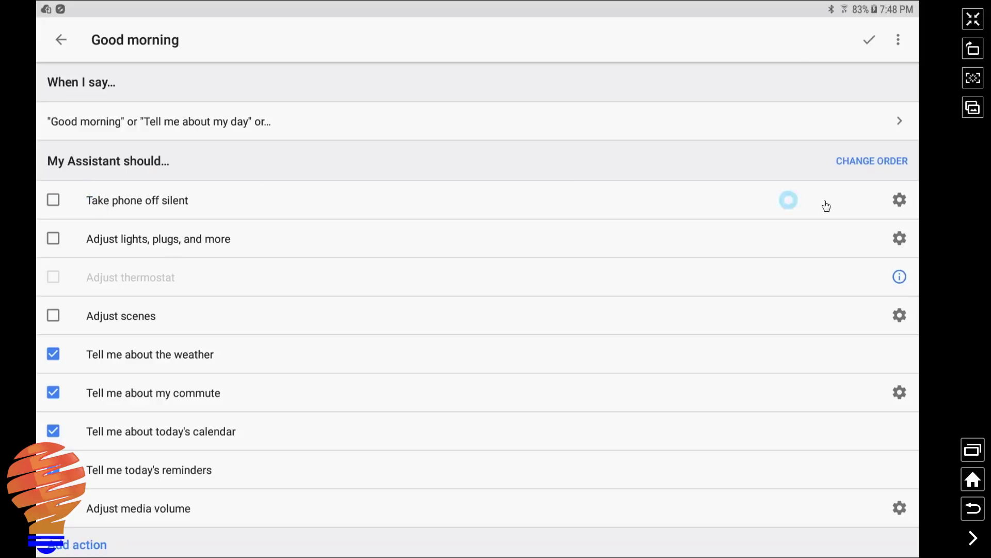
left_click(899, 199)
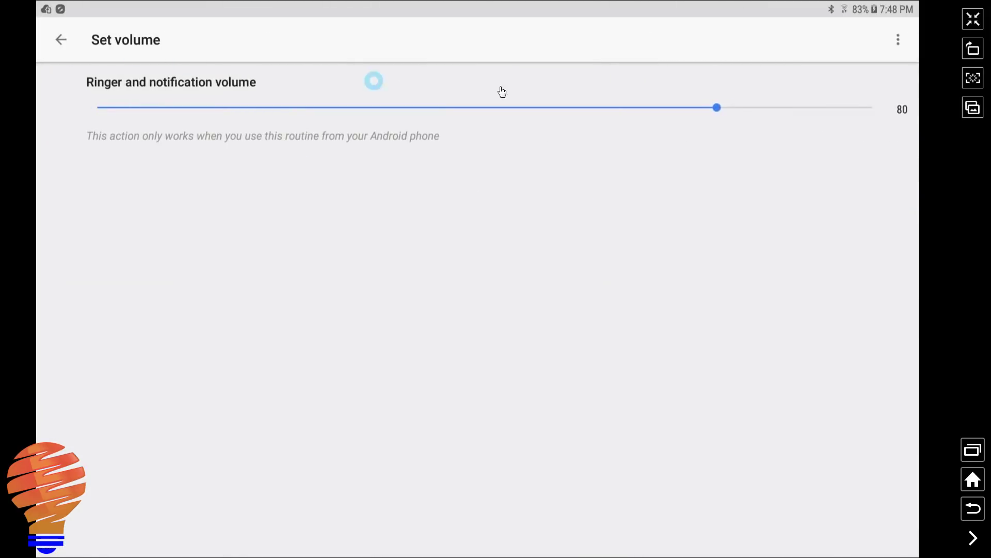
left_click_drag(493, 112, 699, 111)
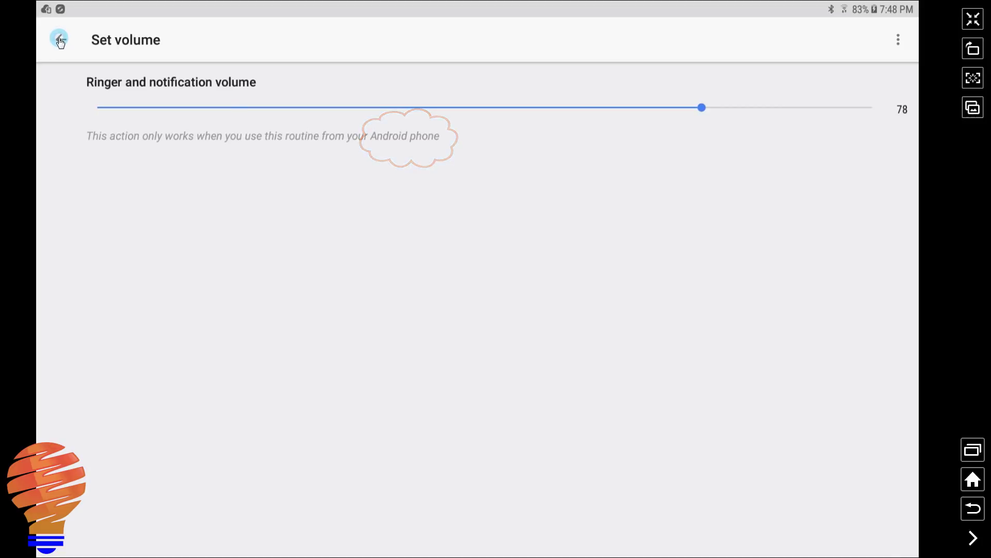
left_click(60, 40)
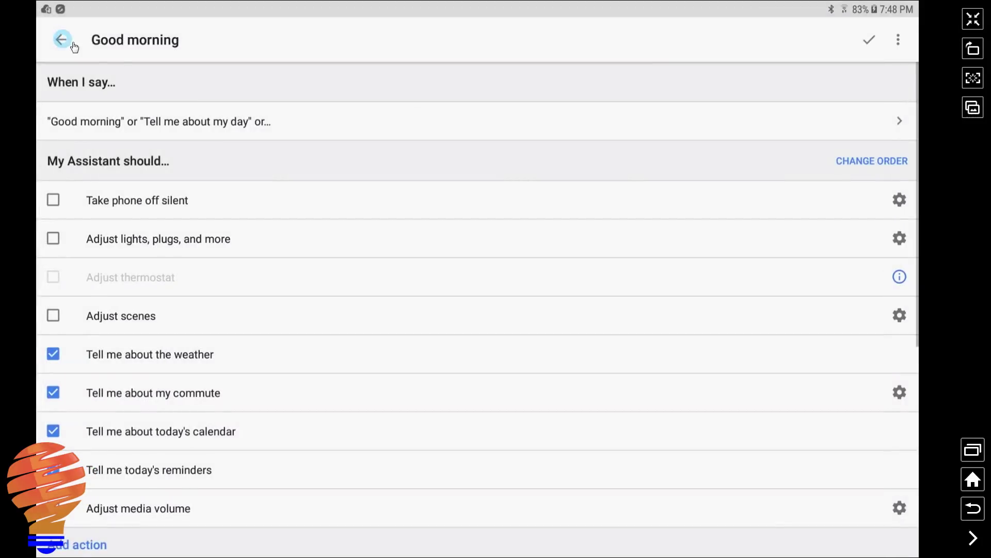
left_click(53, 201)
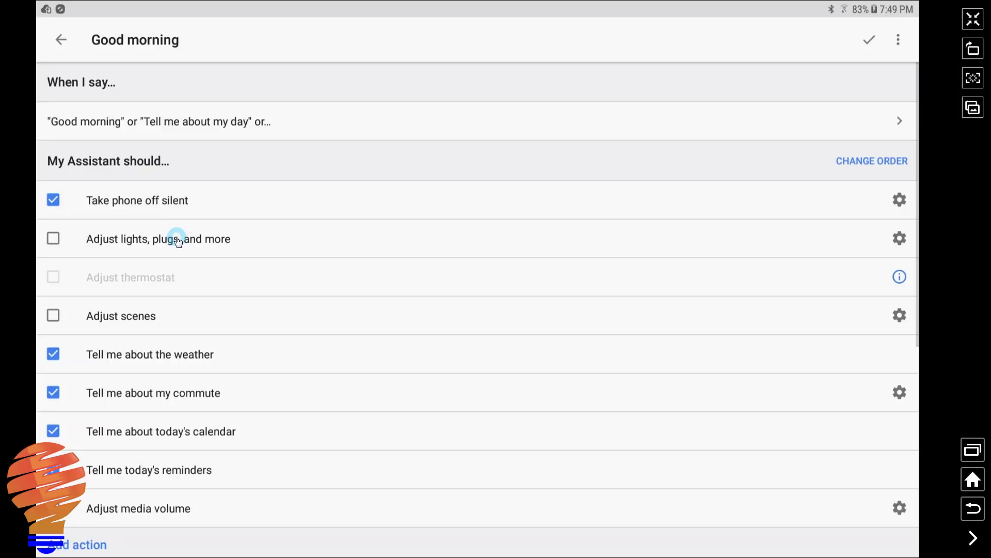
Enable adjusting lights and set the Family room Table Lamp to Turn on.
left_click(177, 241)
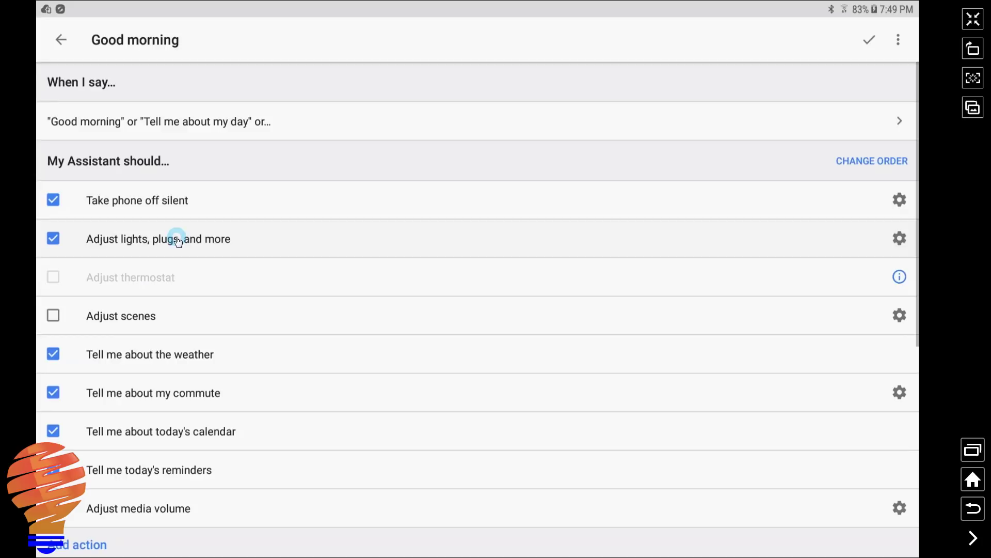
left_click(900, 240)
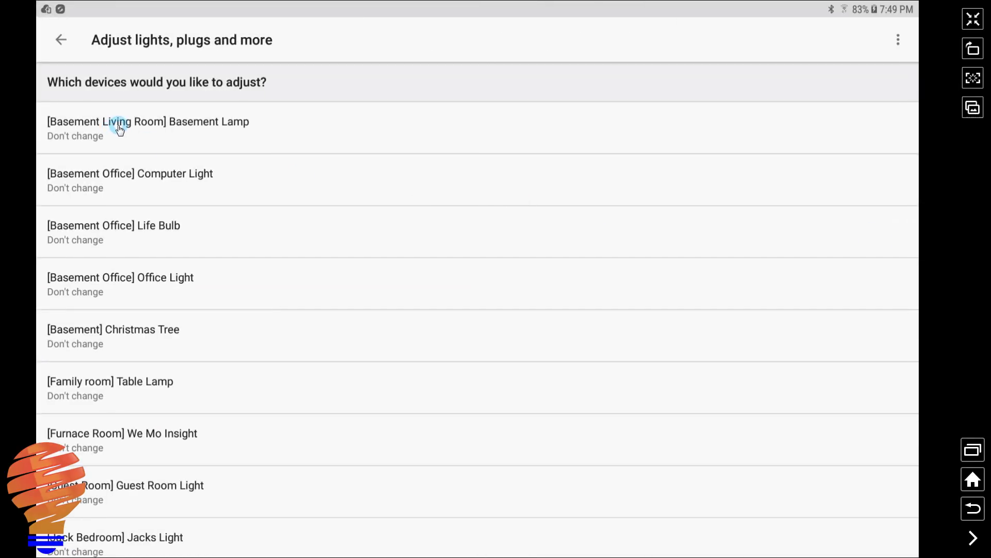
scroll(124, 155, "down", 2)
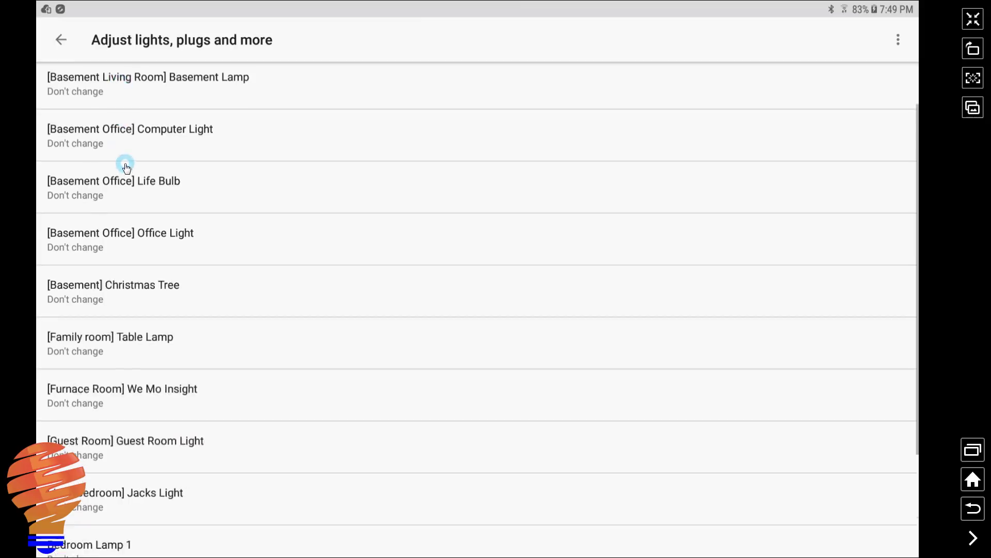
left_click(145, 300)
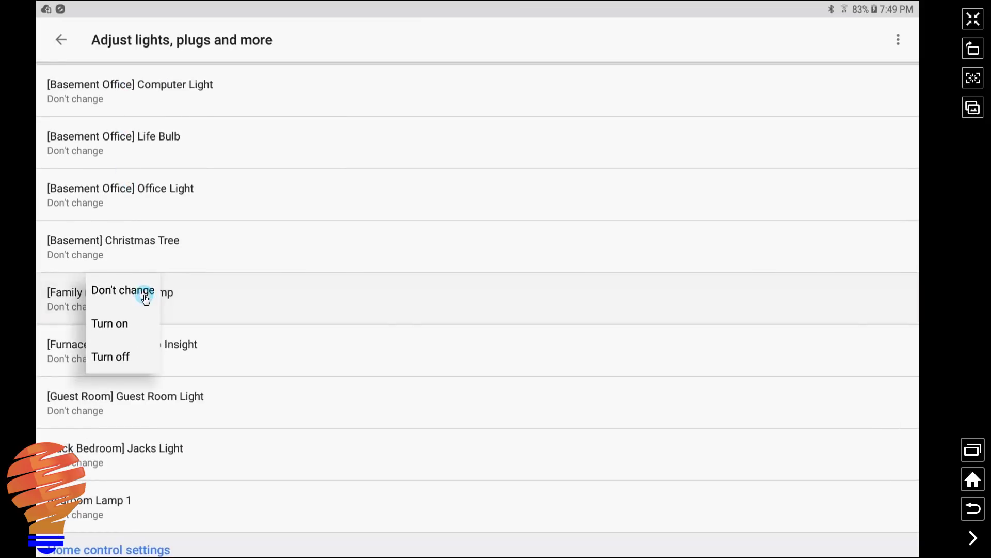
left_click(115, 328)
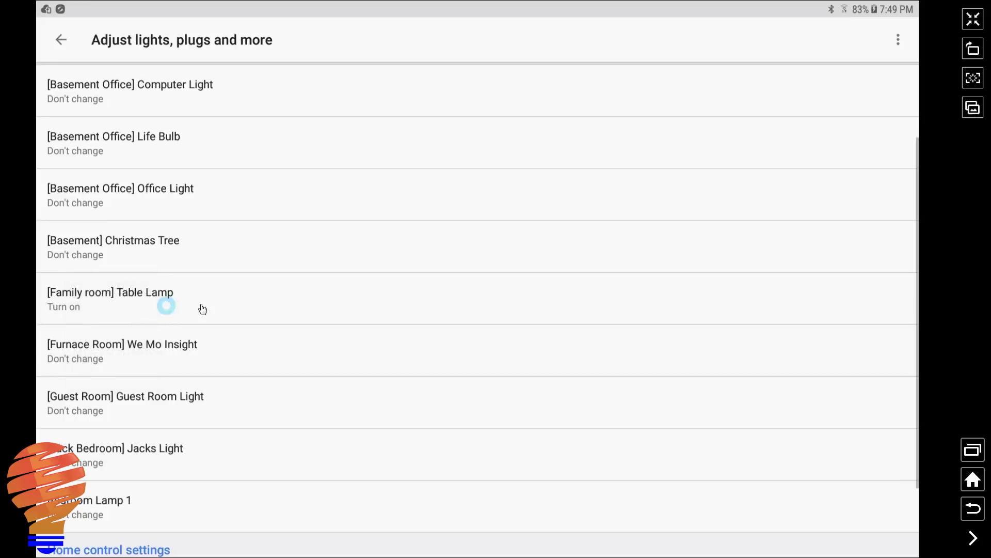
left_click(304, 297)
left_click(304, 299)
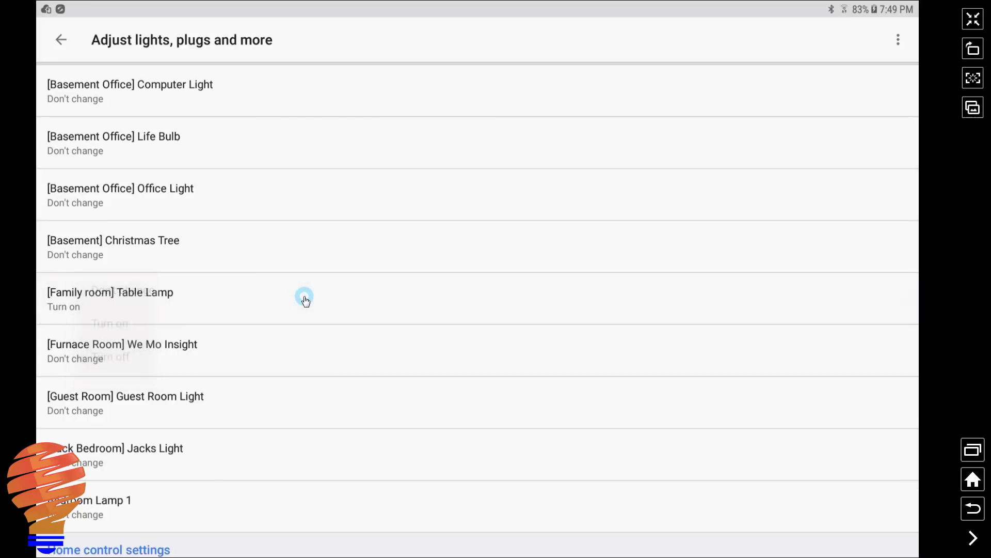
scroll(304, 302, "down", 1)
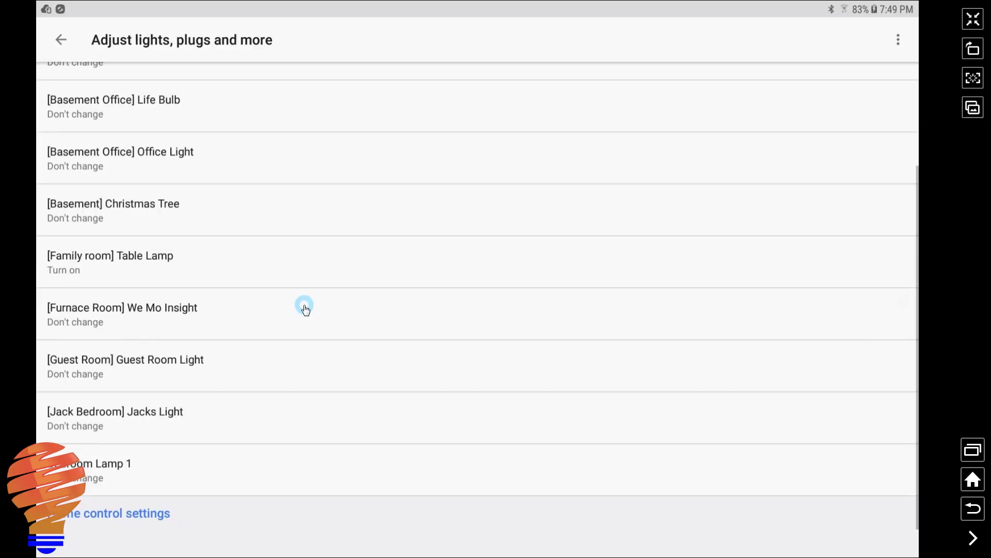
key("Escape")
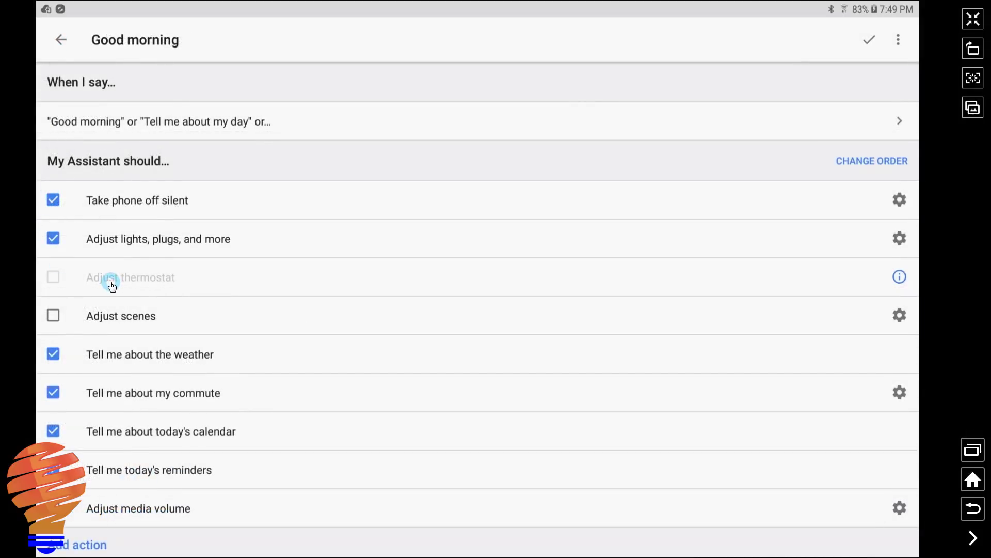
Check the thermostat notice, browse scenes without picking one, and return to the actions.
left_click(901, 277)
left_click(558, 326)
left_click(900, 315)
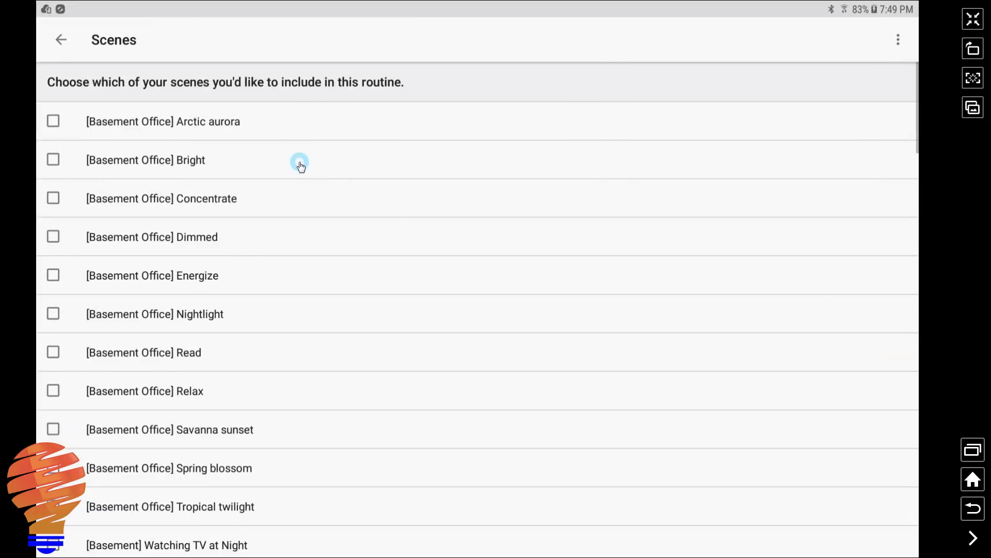
scroll(193, 147, "down", 1)
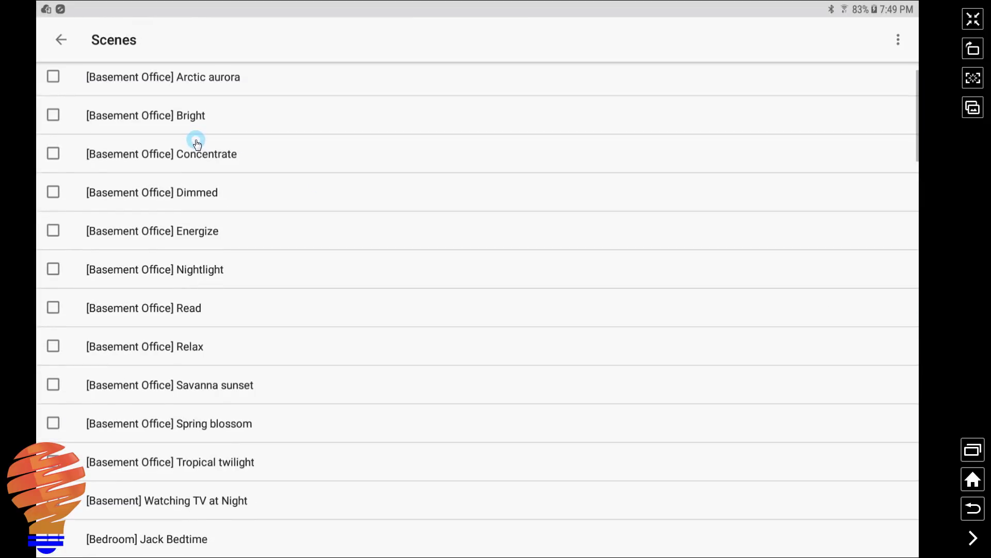
scroll(193, 152, "down", 5)
scroll(191, 158, "down", 5)
scroll(190, 159, "down", 3)
scroll(188, 160, "down", 1)
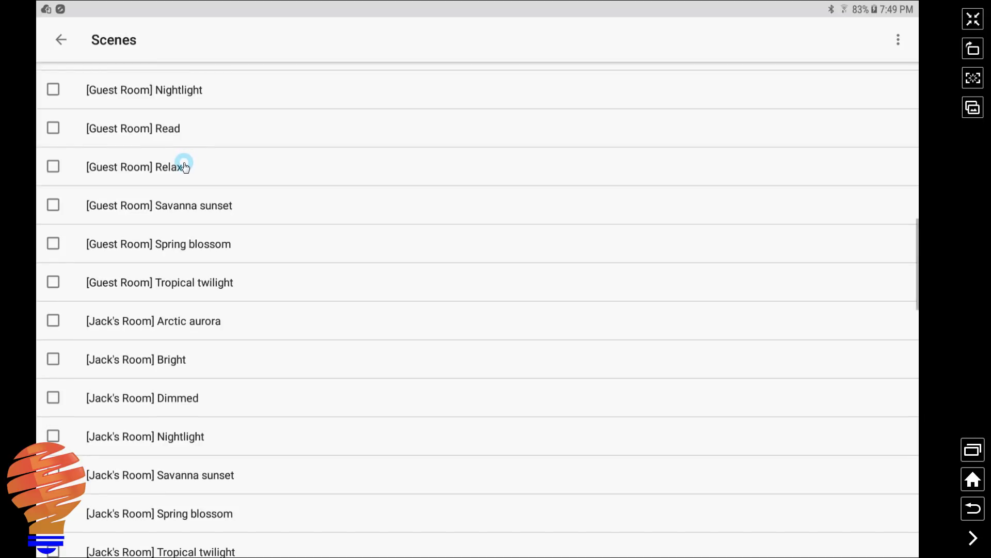
left_click(50, 42)
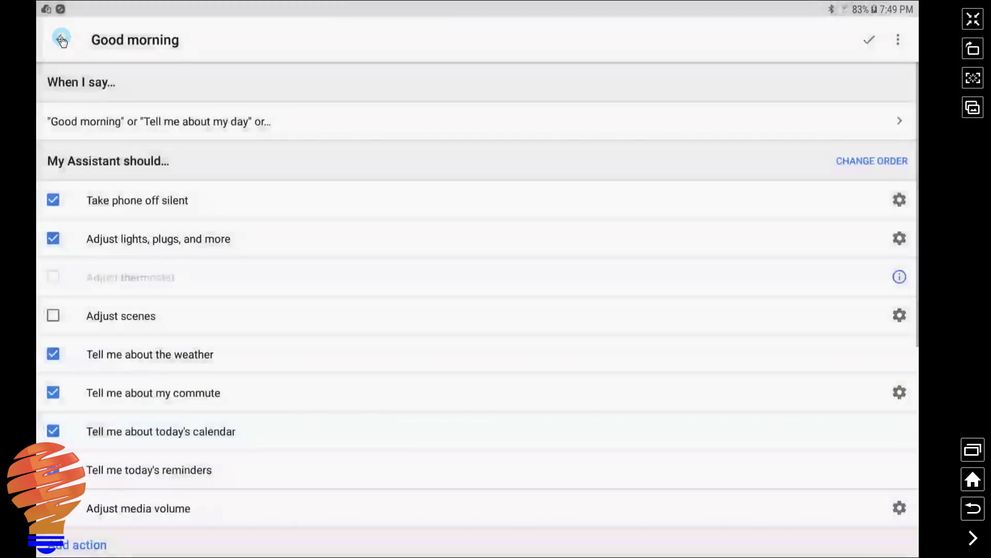
left_click(63, 44)
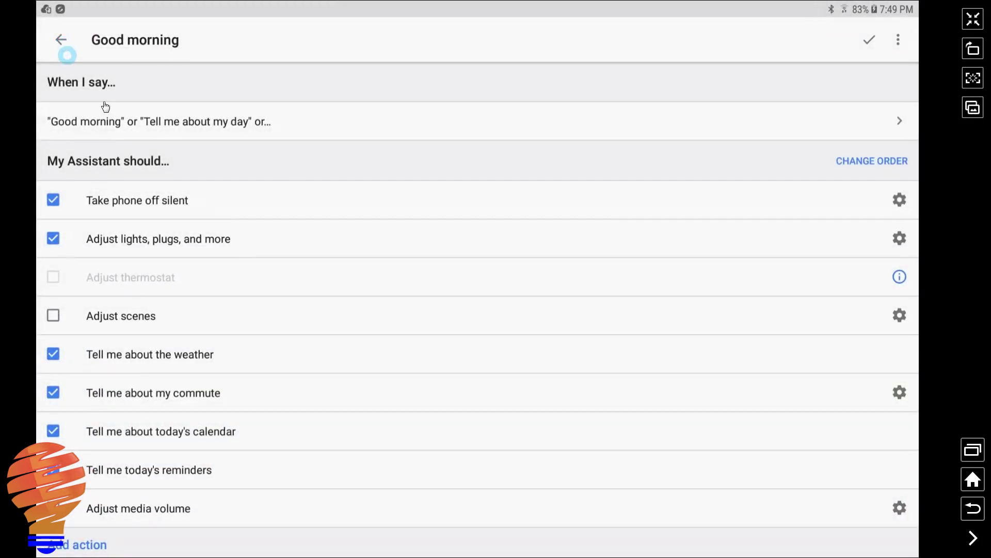
scroll(217, 357, "down", 1)
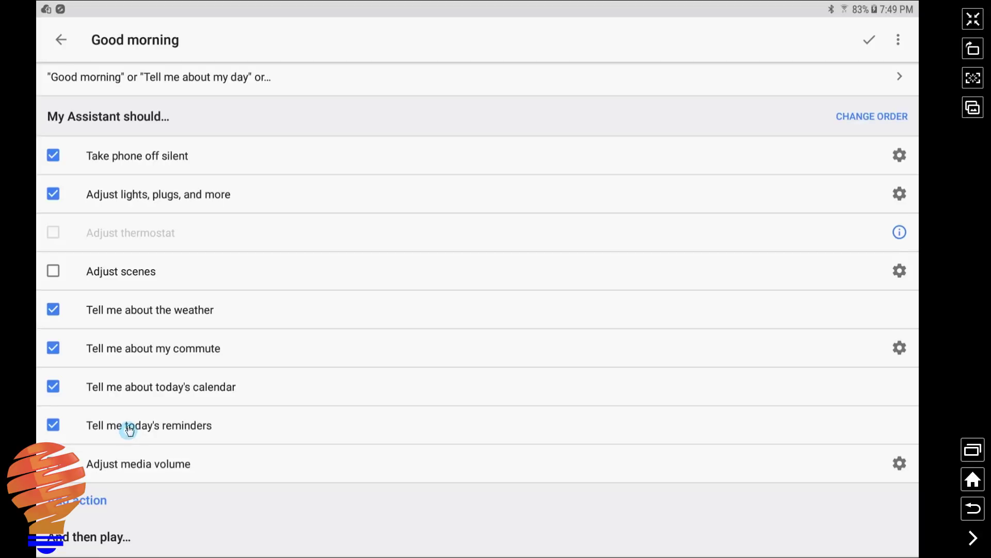
scroll(129, 431, "down", 3)
scroll(135, 413, "down", 3)
left_click(53, 317)
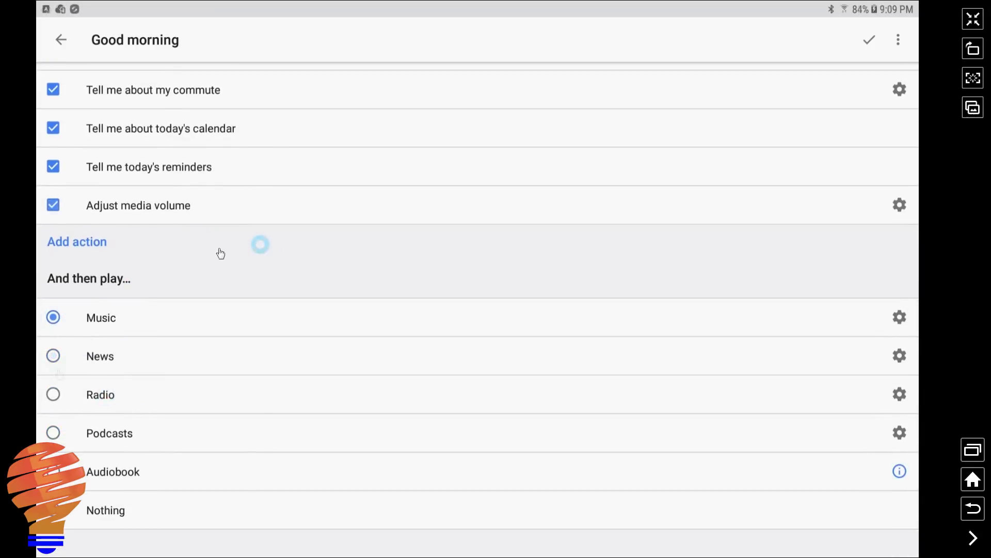
left_click(71, 244)
type("Say hello")
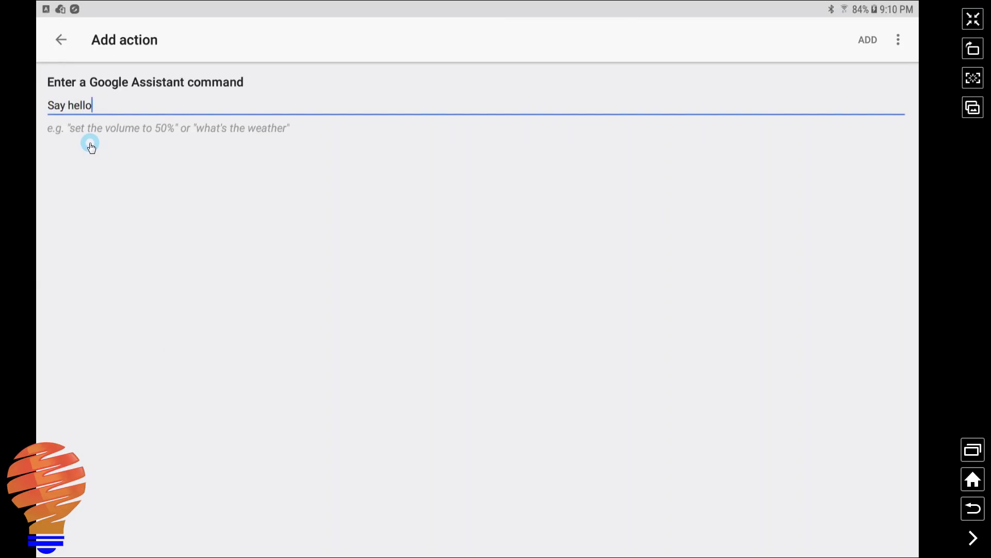
left_click(866, 40)
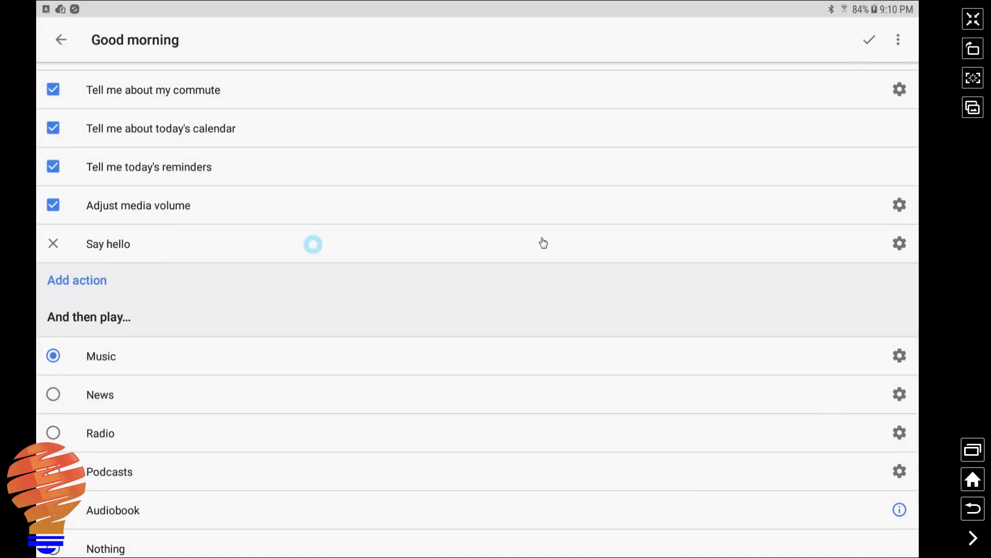
left_click(53, 244)
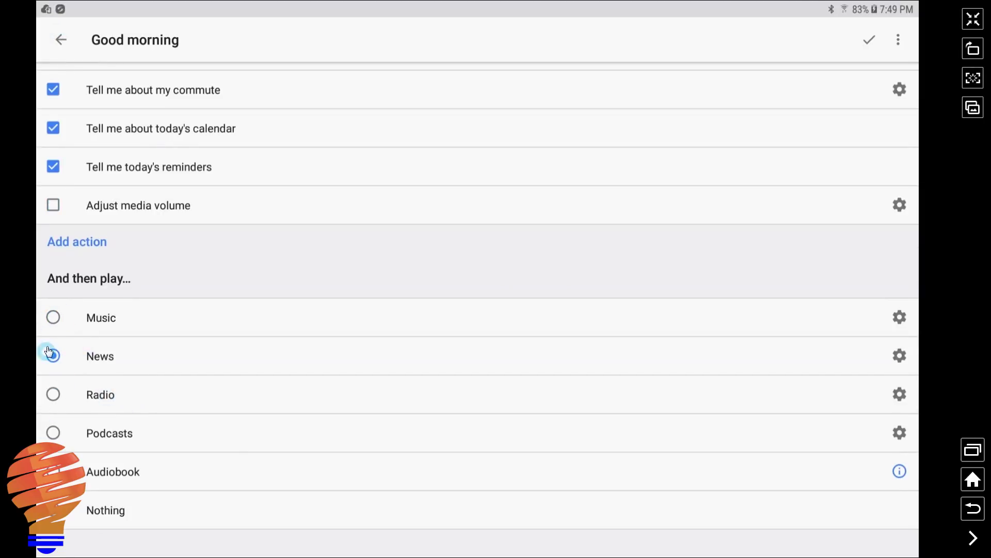
Select Music instead of news to play after the Good morning routine.
left_click(53, 317)
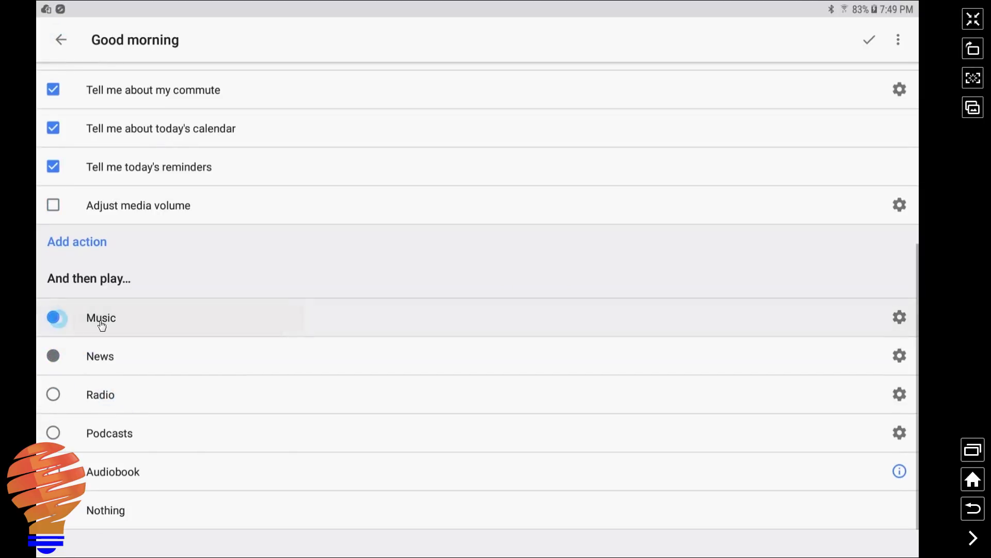
left_click(912, 319)
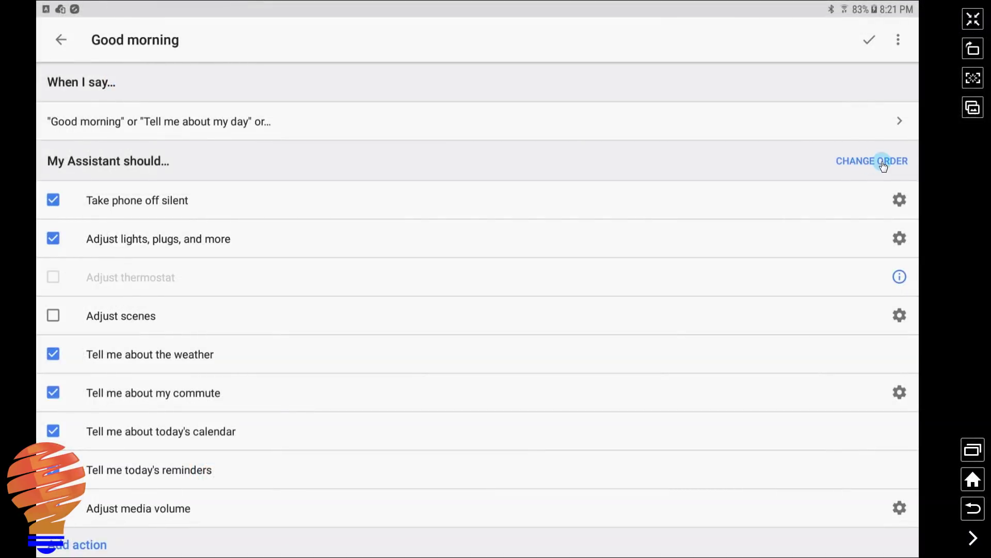
Move the weather report down and back, keeping the original order, then save Good morning.
left_click(883, 166)
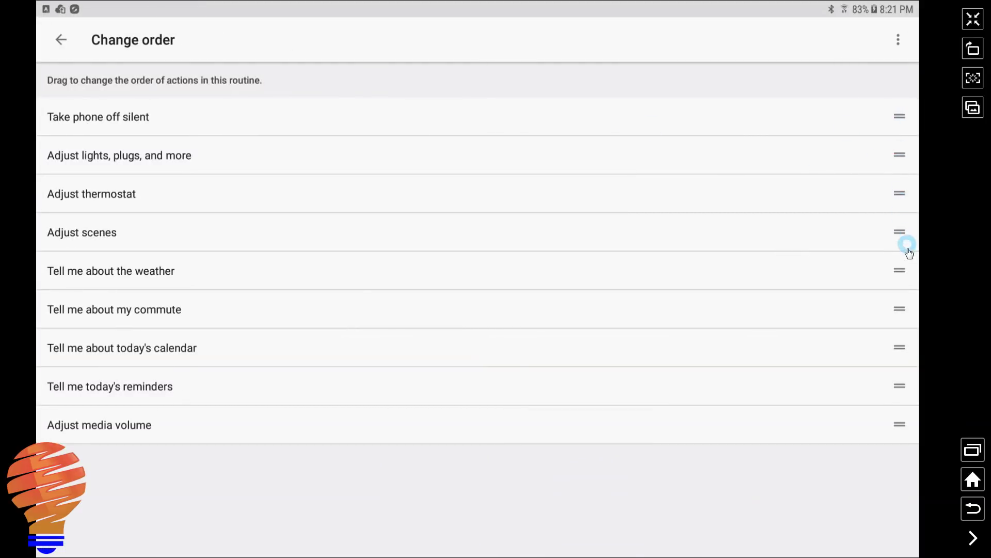
left_click_drag(903, 277, 908, 259)
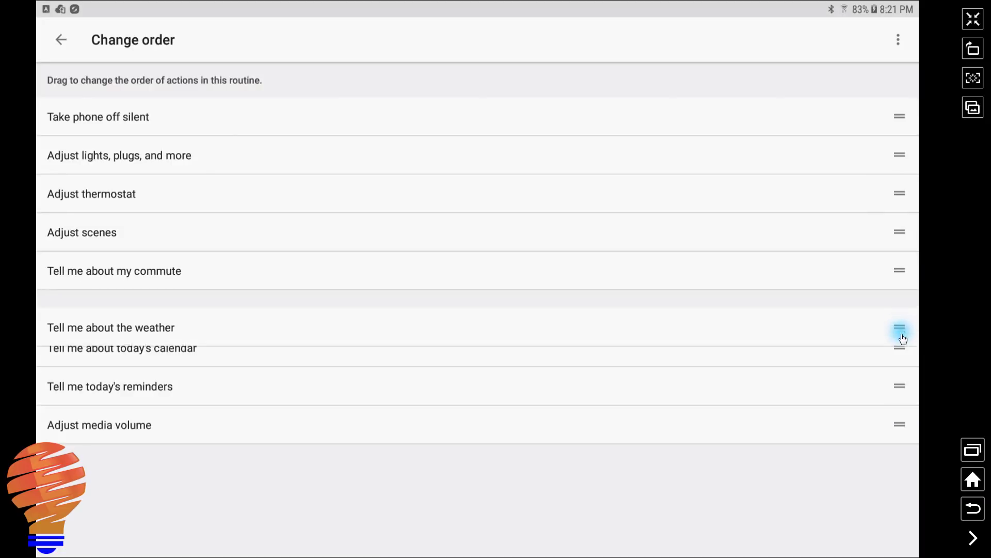
left_click_drag(909, 258, 903, 314)
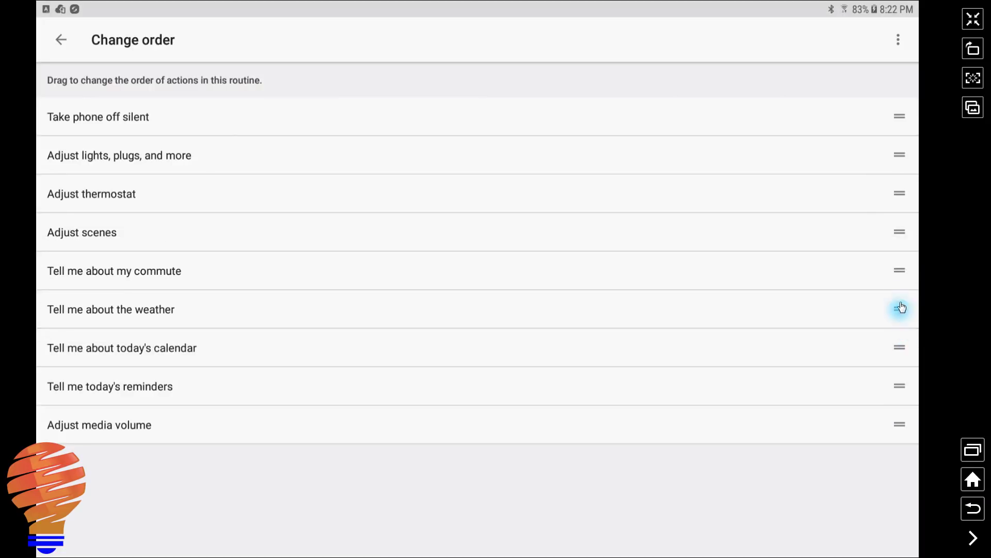
left_click_drag(901, 310, 901, 265)
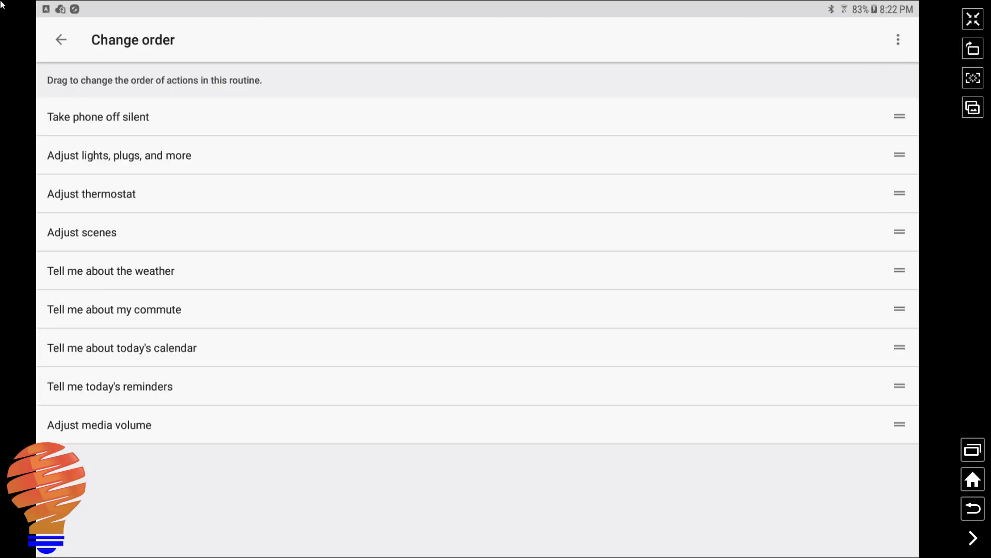
left_click(62, 41)
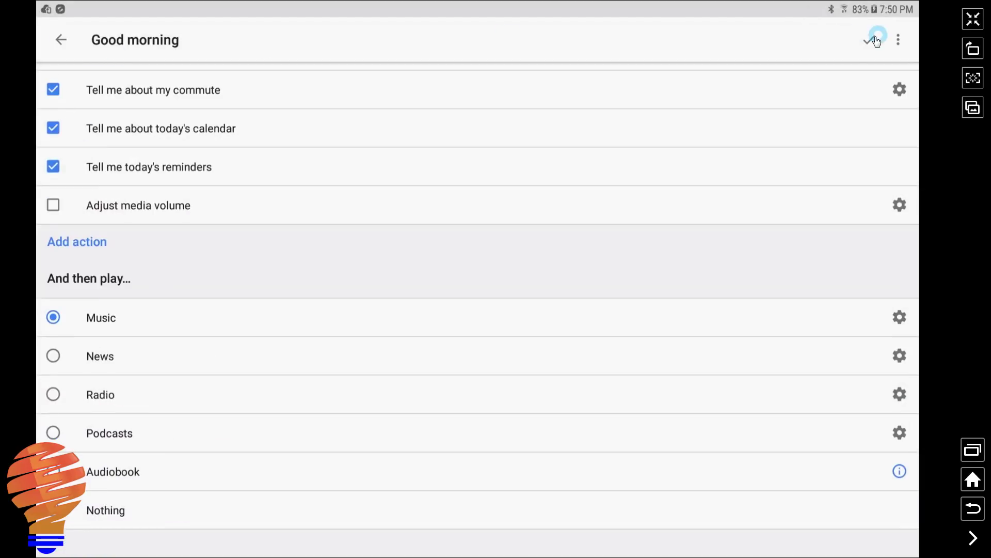
left_click(869, 40)
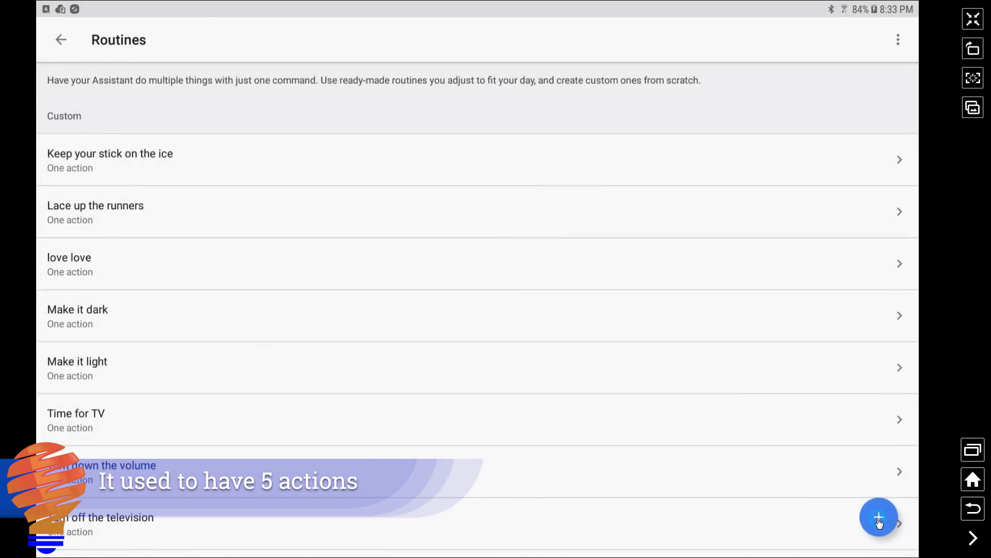
Start a new routine triggered by the phrase 'Start the weekend'.
left_click(880, 518)
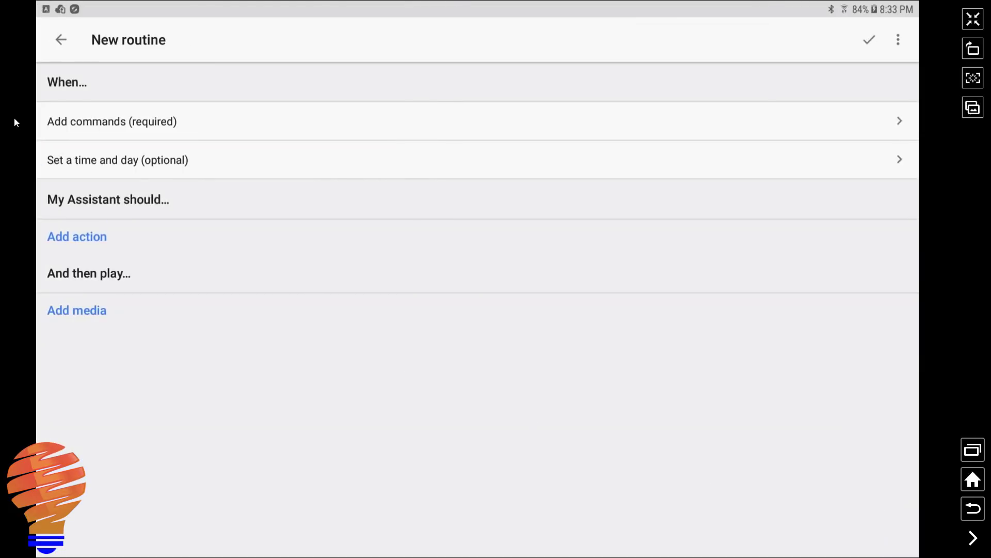
left_click(105, 120)
type("Start the weekend")
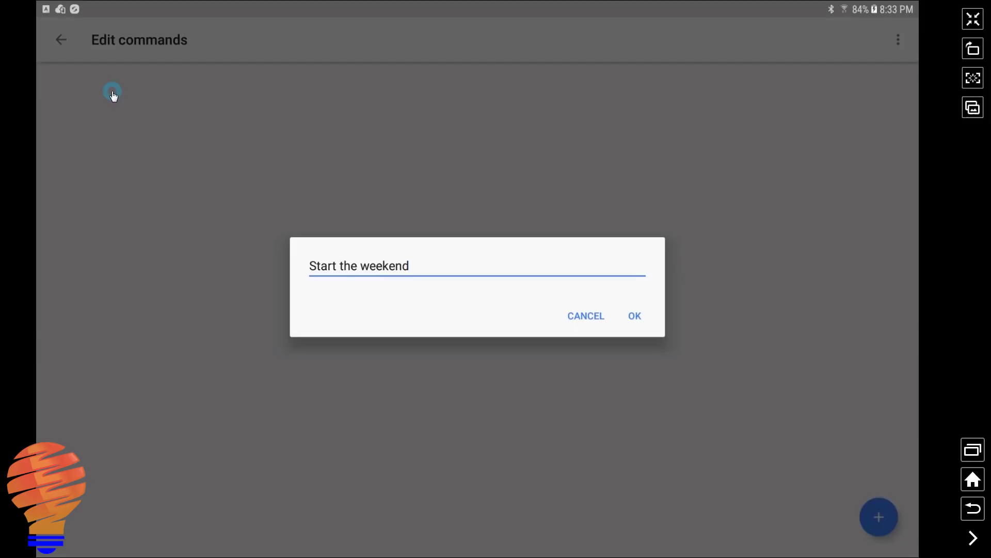
key("Tab")
left_click(626, 318)
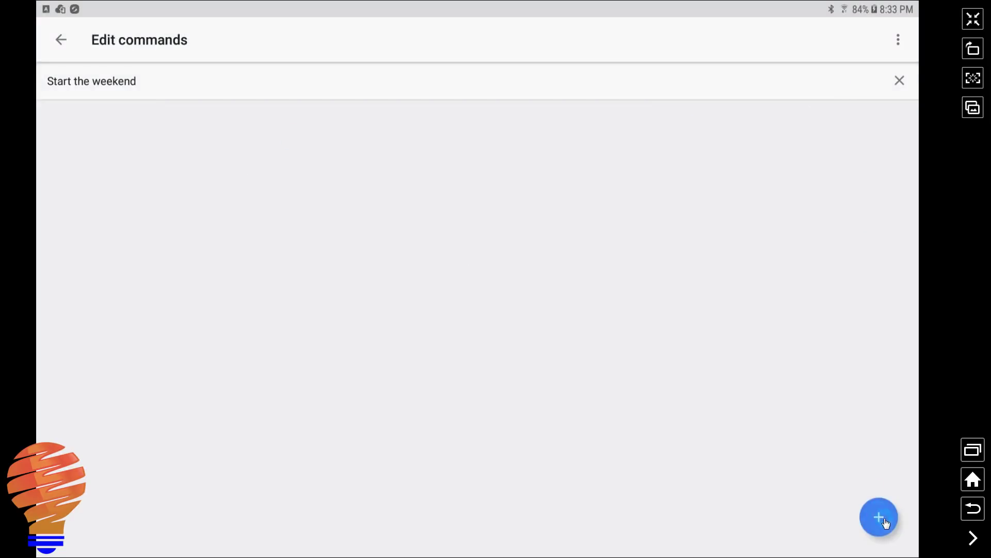
Add 'Let's start the weekend' as a second trigger phrase.
left_click(881, 517)
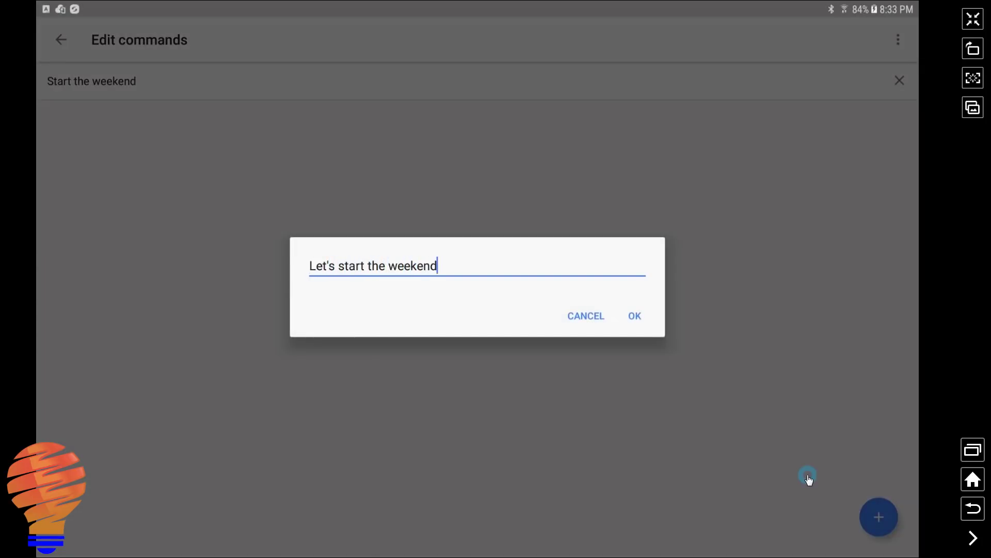
left_click(626, 315)
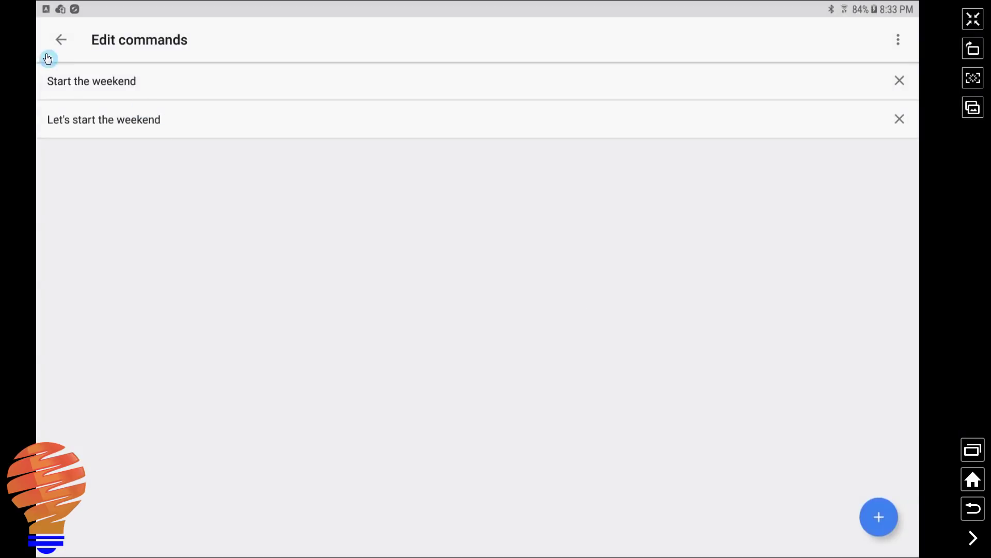
left_click(60, 41)
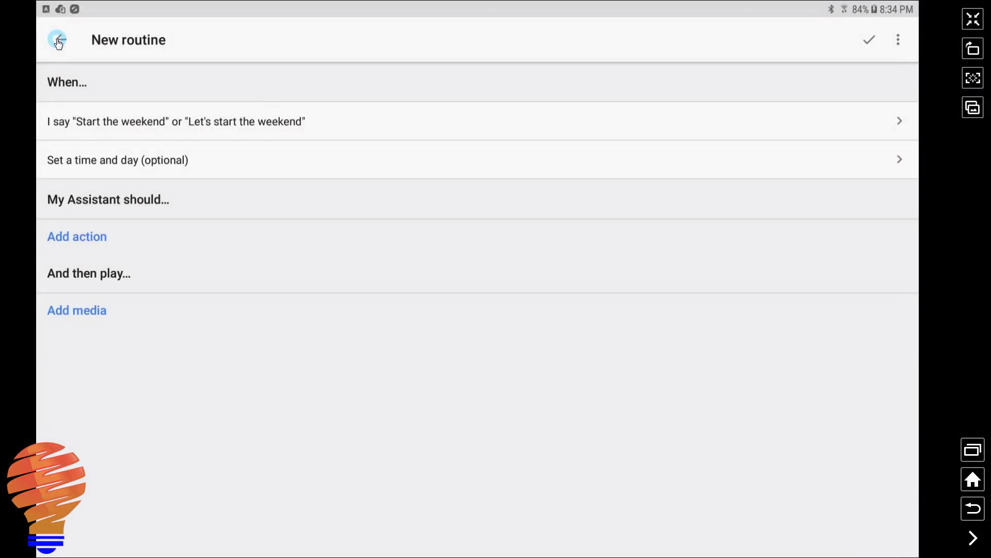
Schedule the routine to start on Fridays at 5:30 PM.
left_click(104, 161)
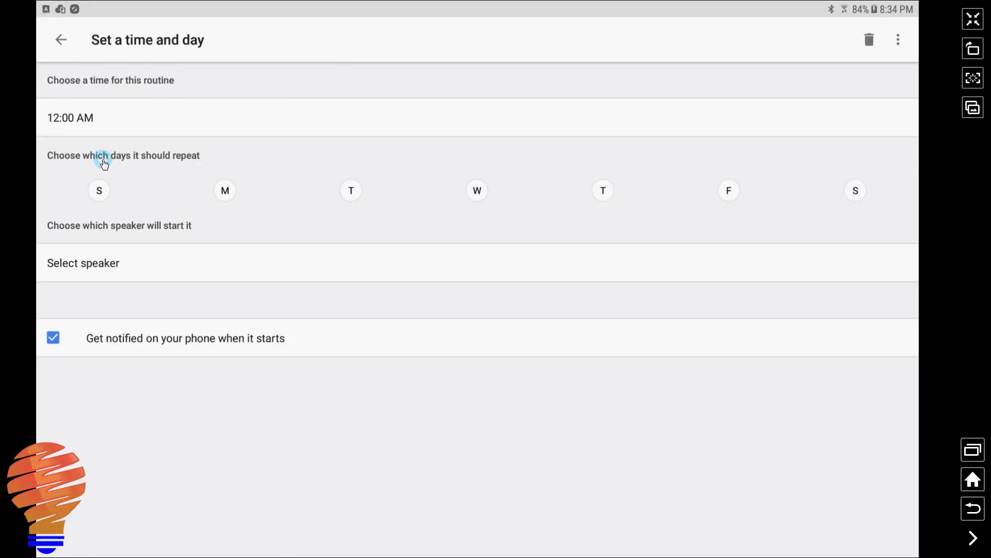
left_click(856, 192)
left_click(729, 191)
left_click(66, 118)
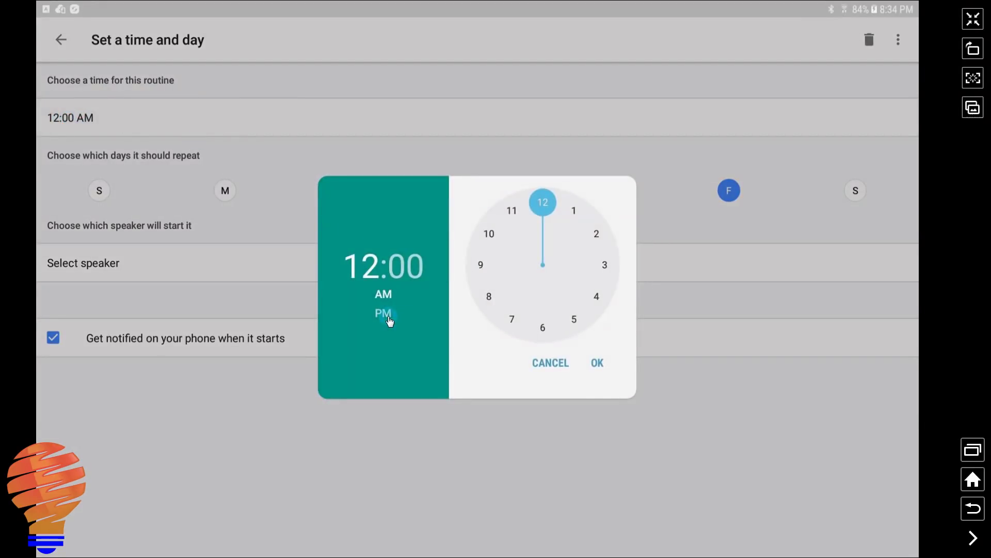
left_click(386, 317)
left_click(574, 319)
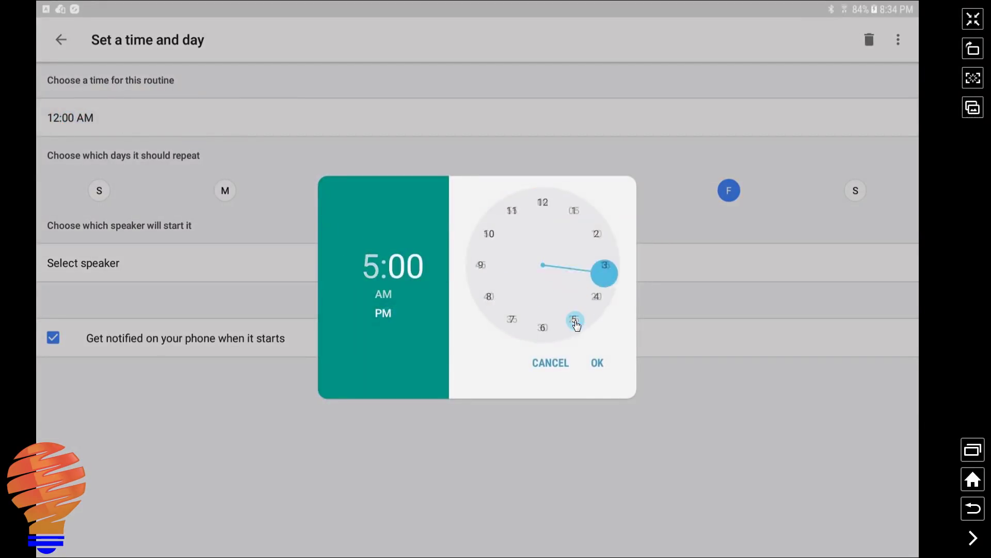
left_click(544, 329)
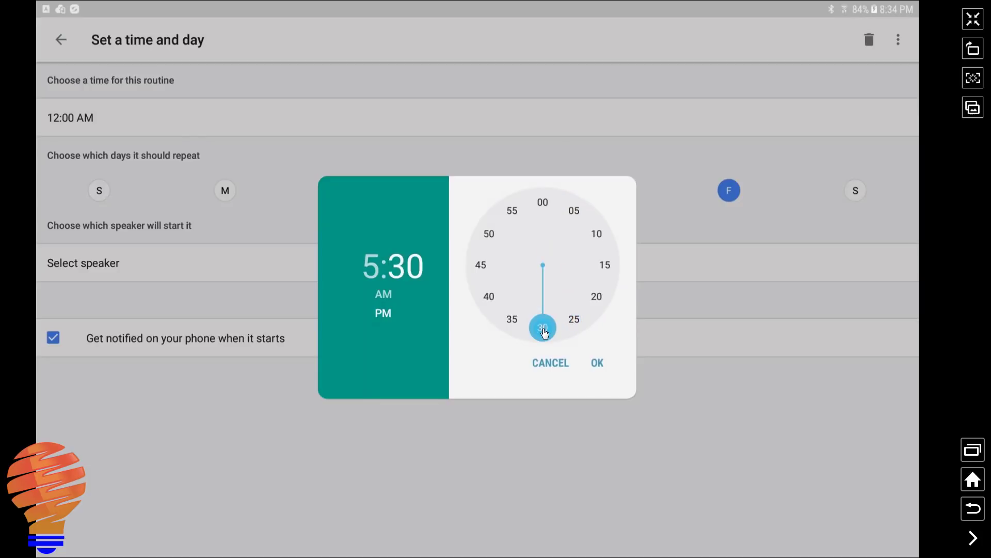
left_click(599, 366)
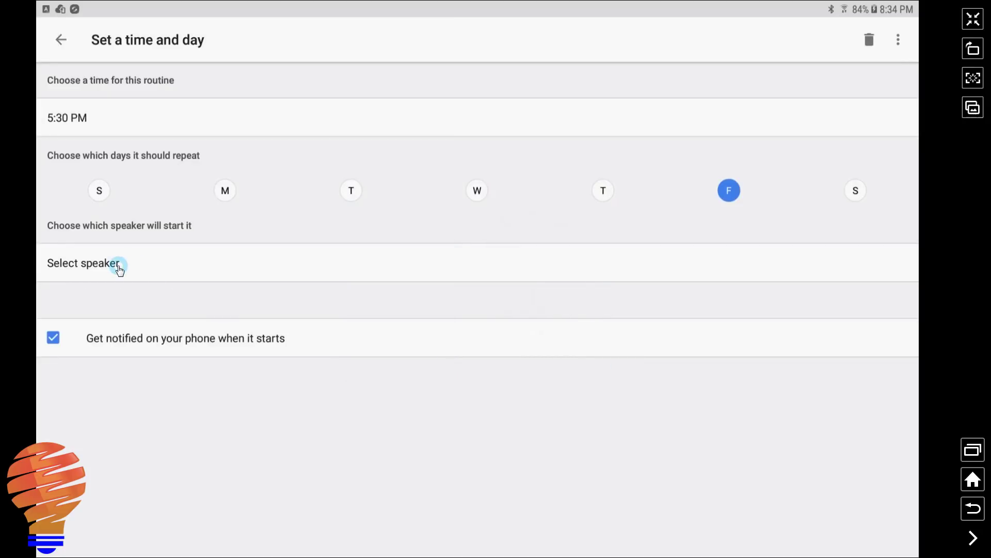
Choose Basement Home as the speaker that starts the routine.
left_click(118, 266)
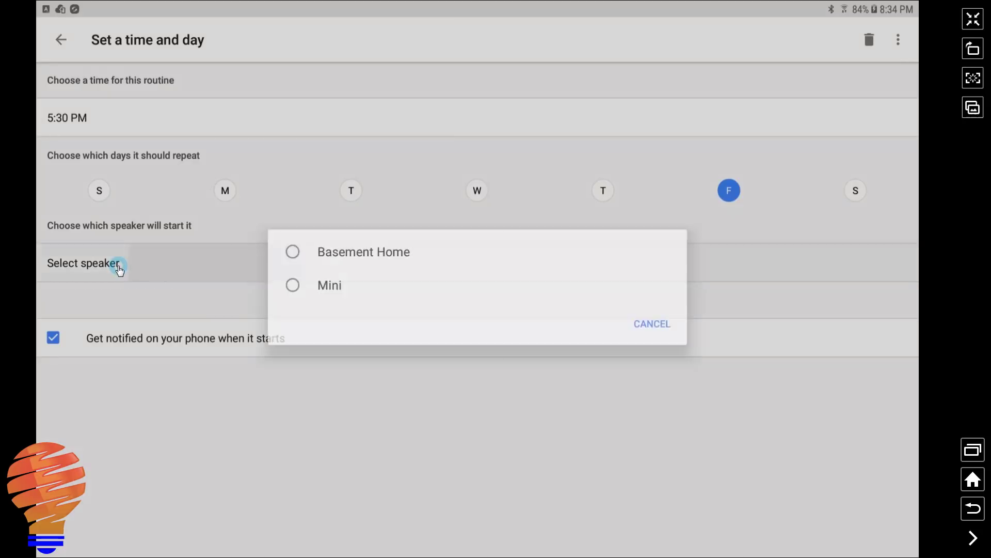
left_click(295, 255)
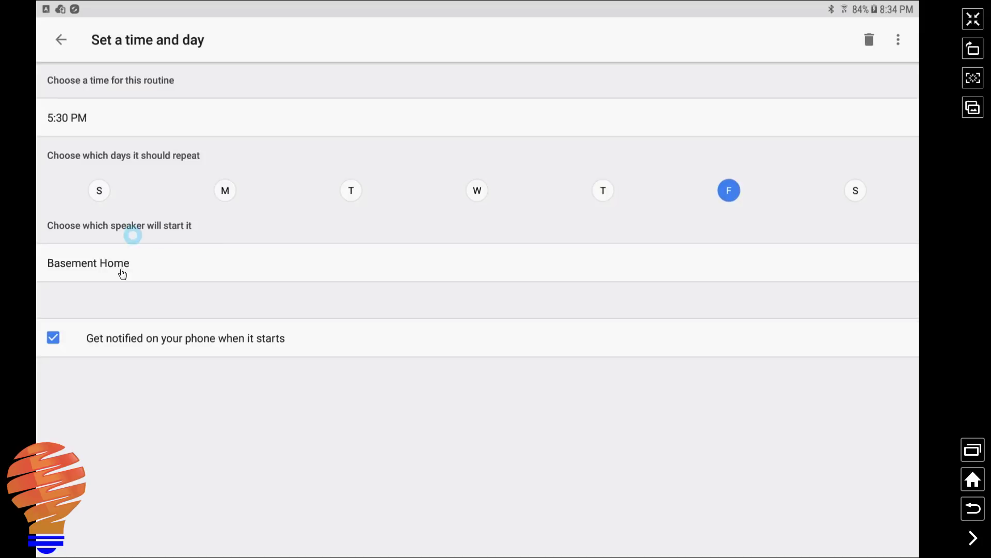
left_click(59, 42)
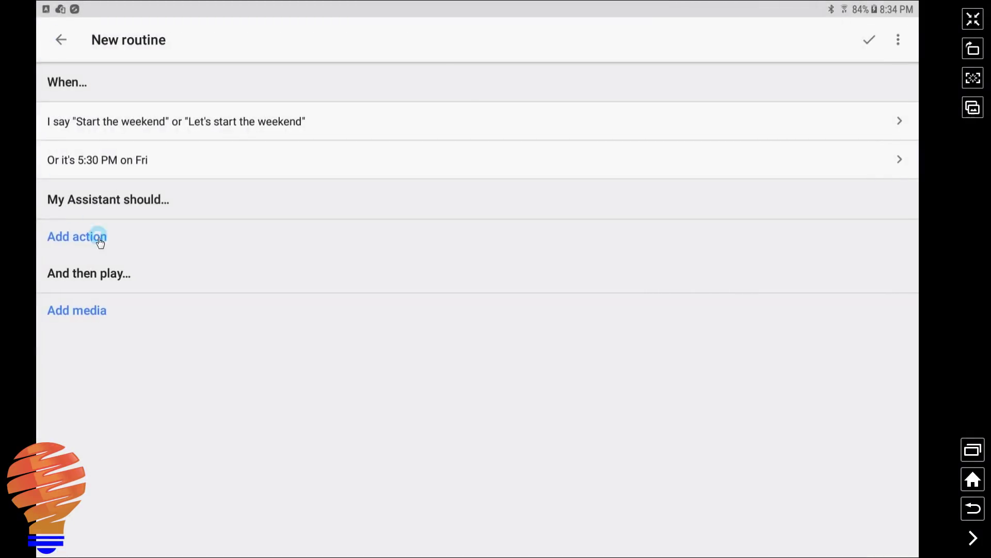
Add a popular action that turns on the Basement Office Computer Light.
left_click(73, 238)
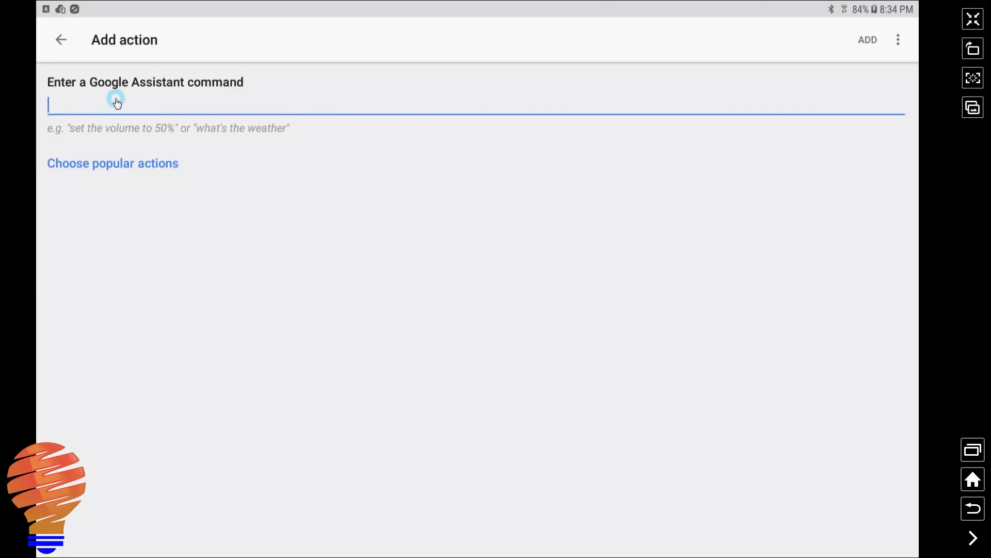
left_click(111, 165)
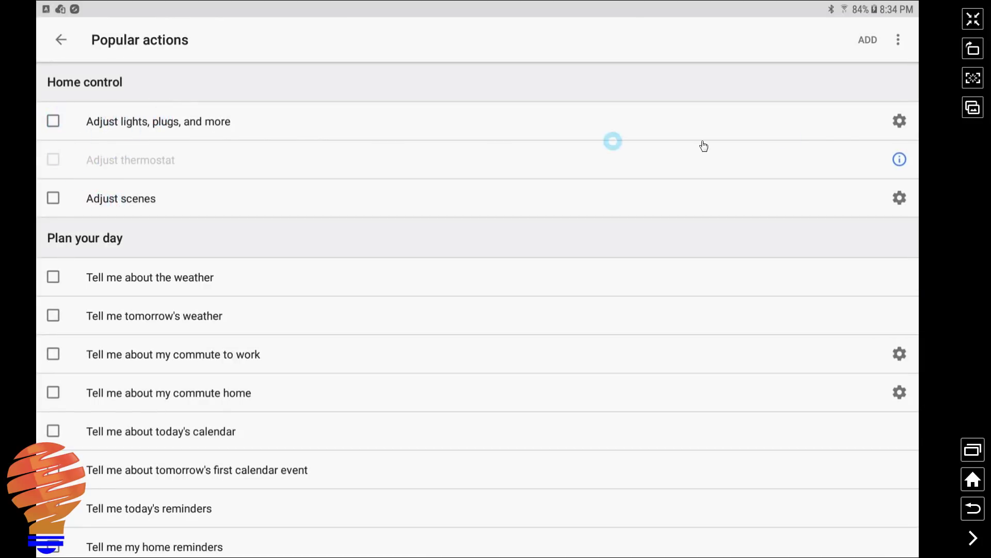
left_click(900, 123)
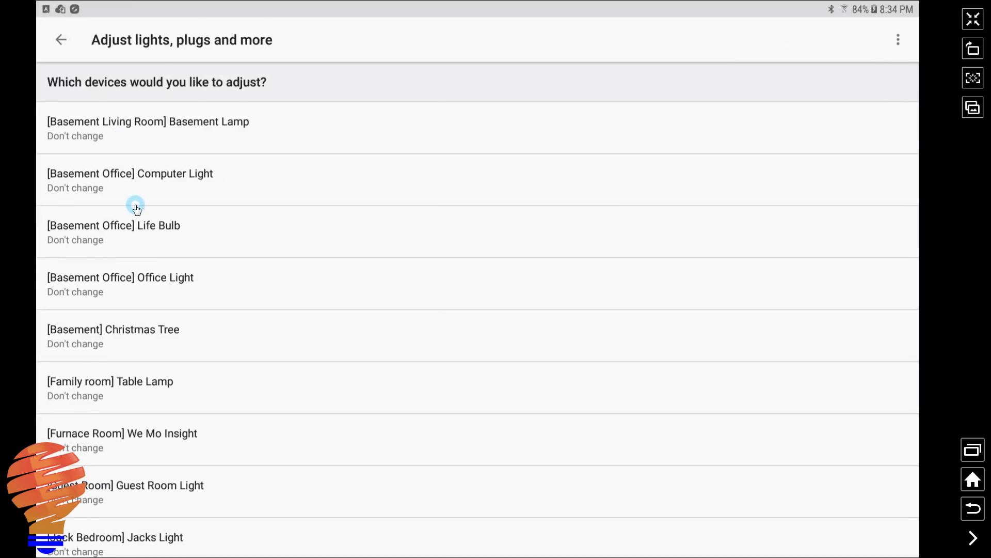
scroll(134, 205, "down", 1)
scroll(136, 201, "down", 2)
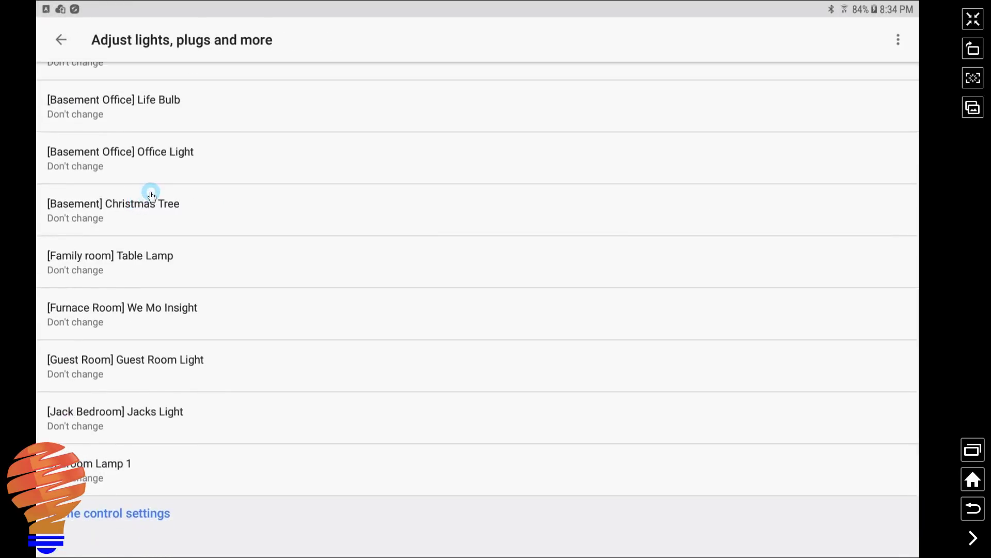
scroll(150, 193, "up", 3)
left_click(140, 183)
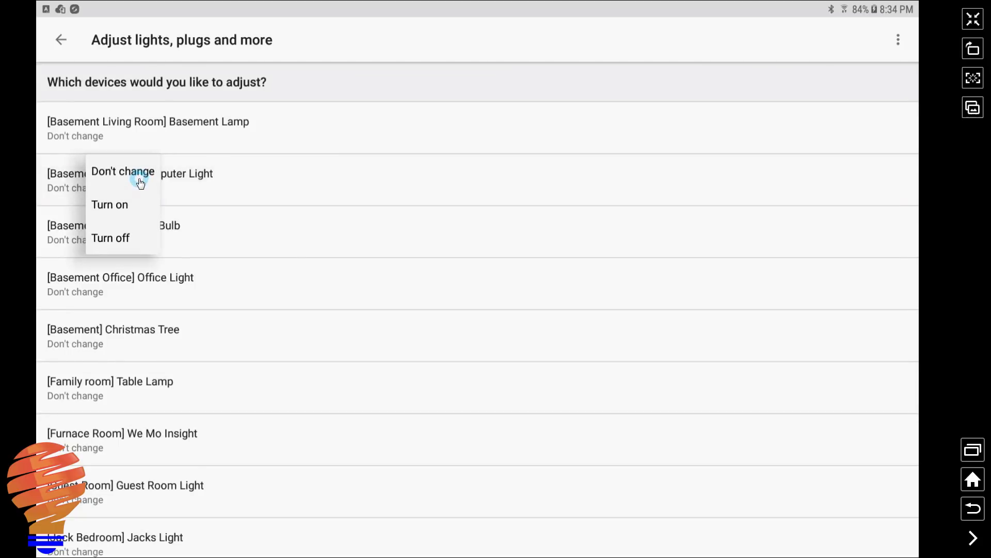
left_click(117, 209)
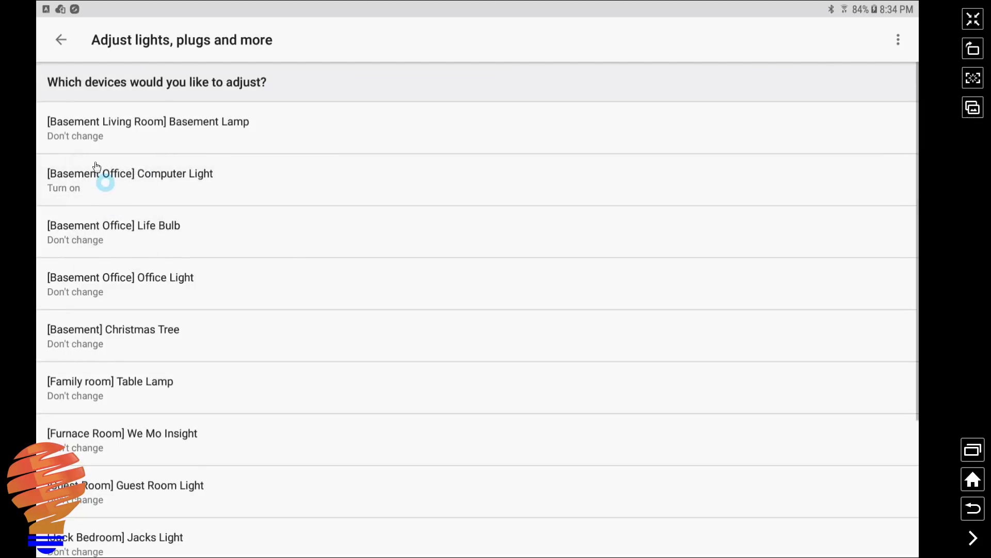
left_click(62, 43)
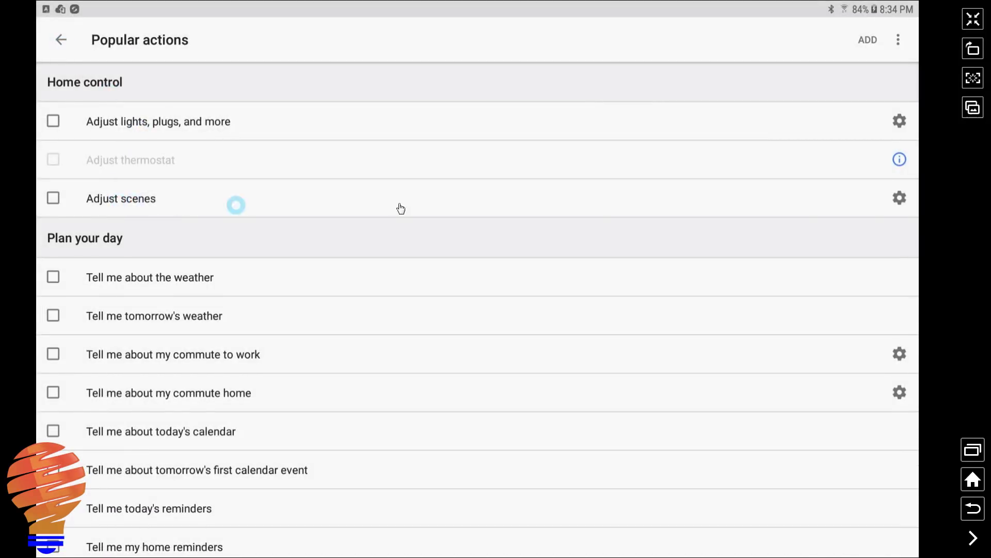
left_click(899, 198)
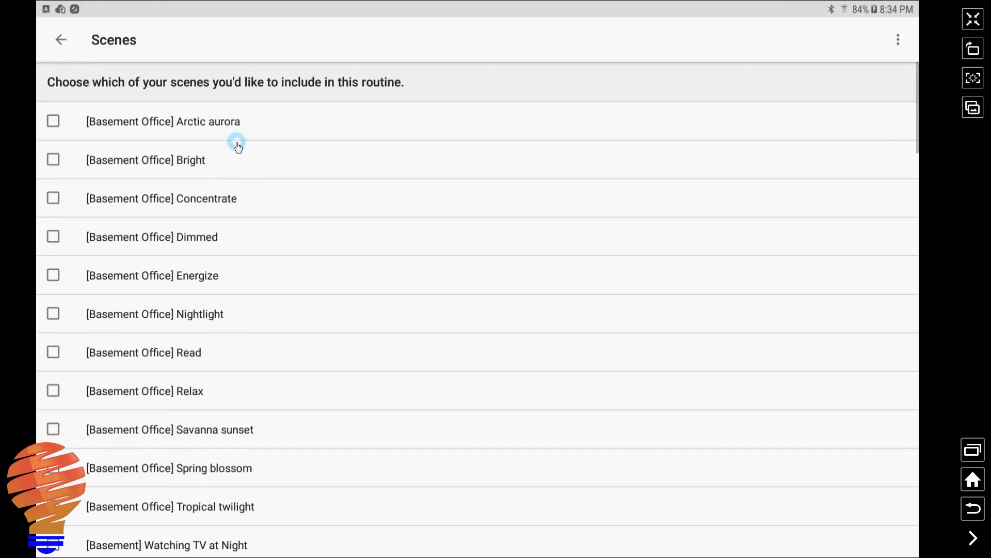
scroll(248, 162, "down", 3)
scroll(258, 174, "down", 4)
scroll(259, 183, "down", 2)
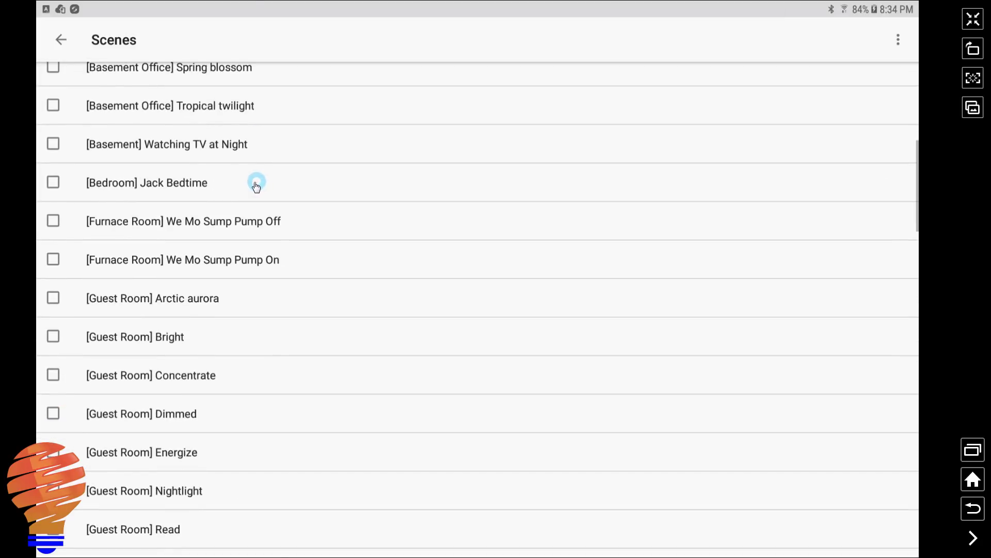
left_click(62, 39)
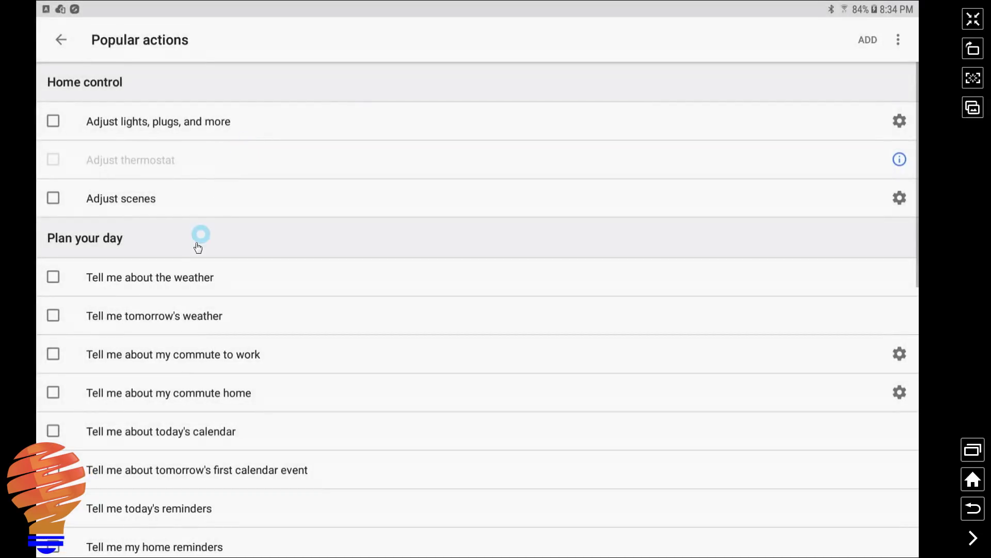
scroll(72, 271, "down", 2)
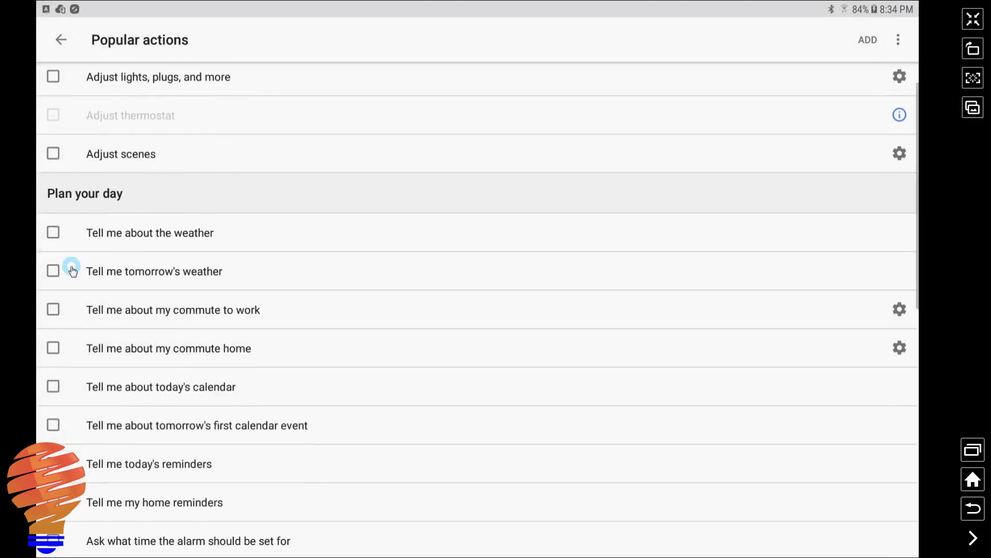
scroll(72, 270, "down", 2)
scroll(71, 258, "down", 2)
scroll(73, 258, "down", 2)
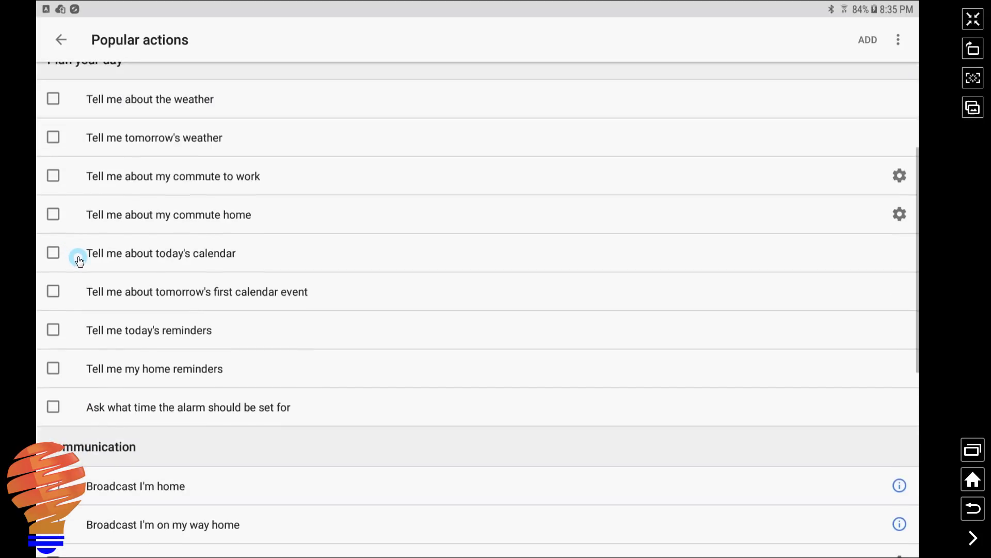
scroll(76, 259, "down", 1)
scroll(76, 259, "down", 1)
scroll(77, 259, "down", 1)
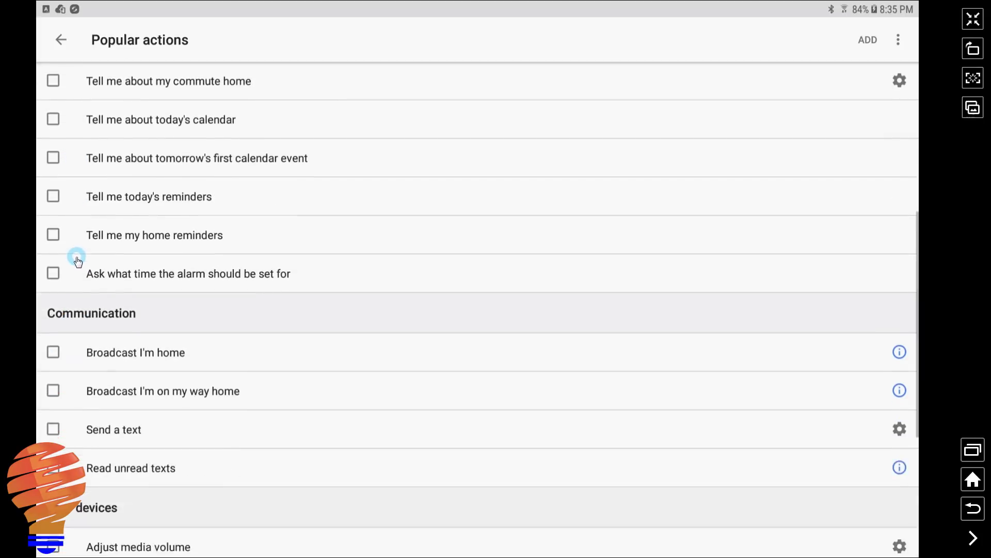
scroll(77, 259, "down", 3)
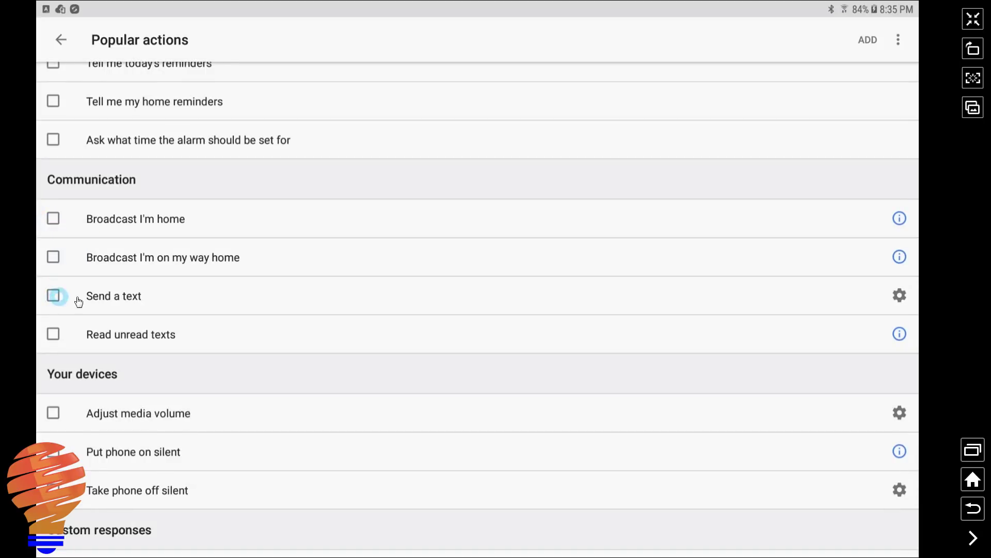
left_click(900, 296)
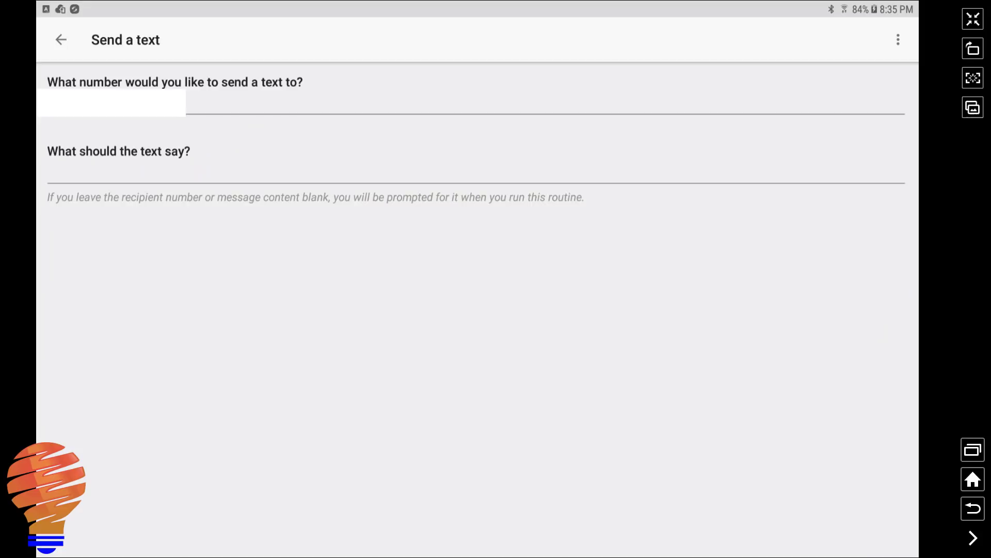
left_click(110, 174)
type("Happy Weekend!")
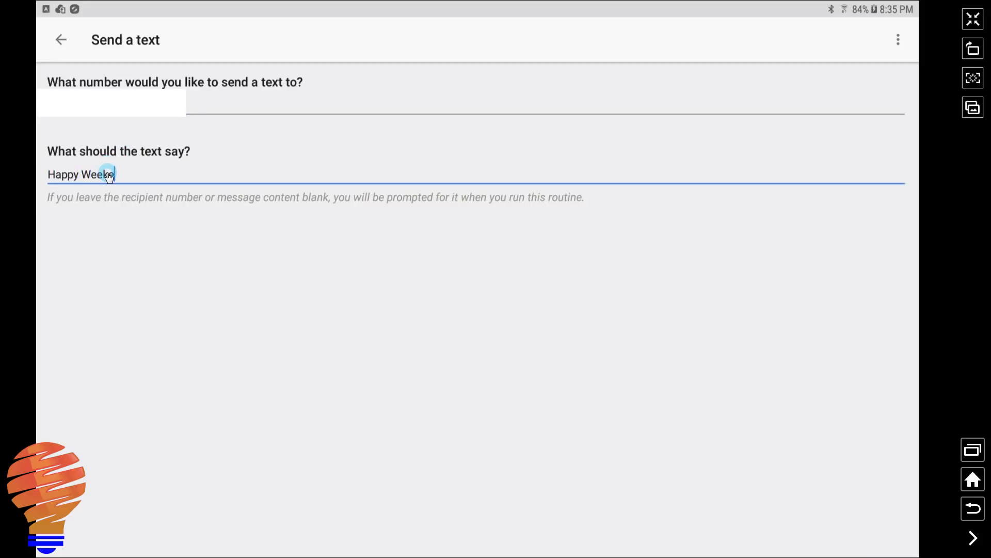
left_click(140, 118)
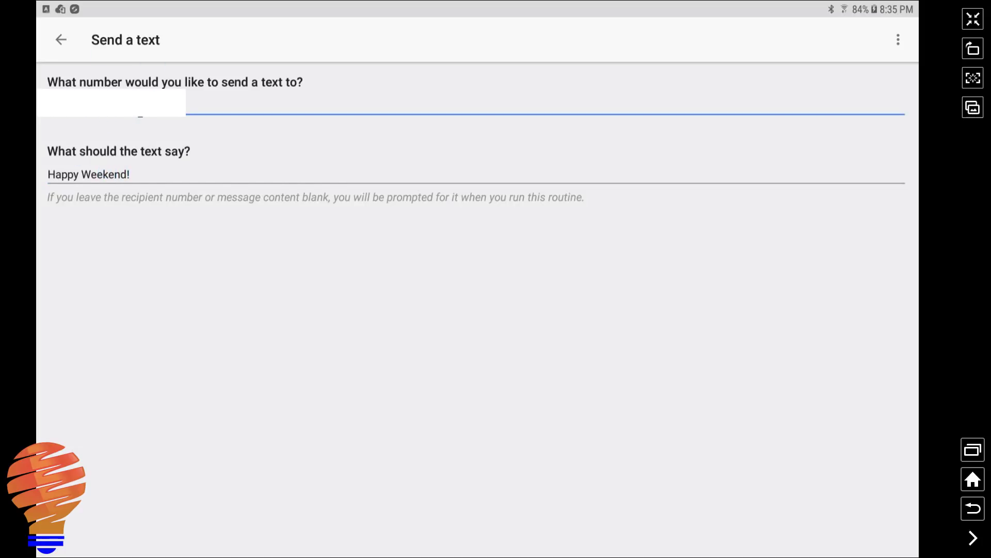
left_click(138, 108)
left_click(61, 45)
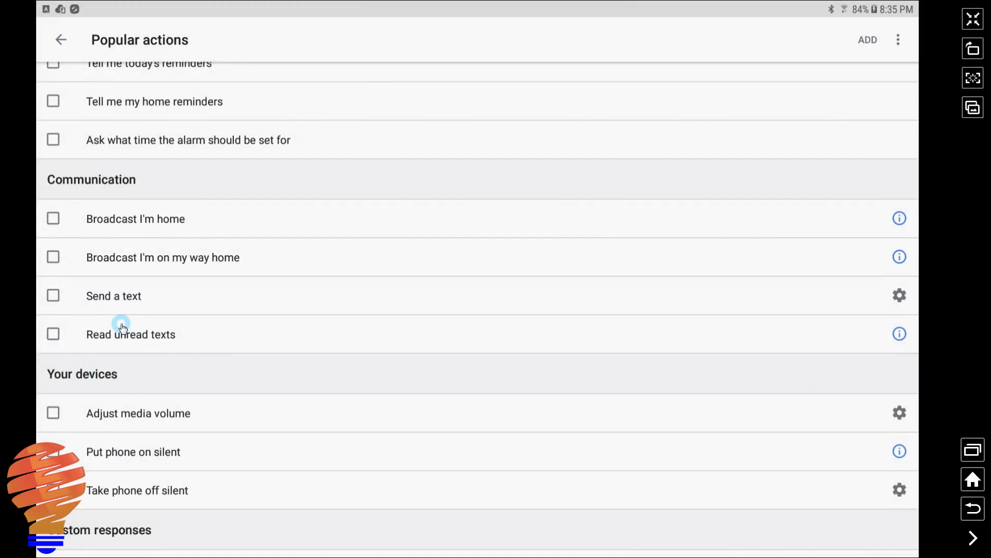
scroll(122, 325, "down", 1)
Select the Adjust media volume action and raise its volume level.
left_click(53, 363)
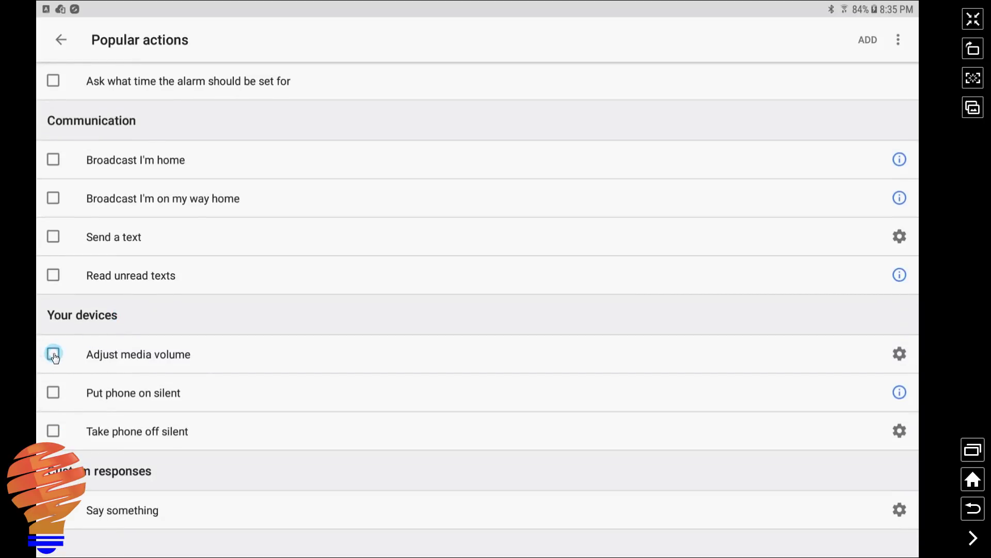
left_click(900, 353)
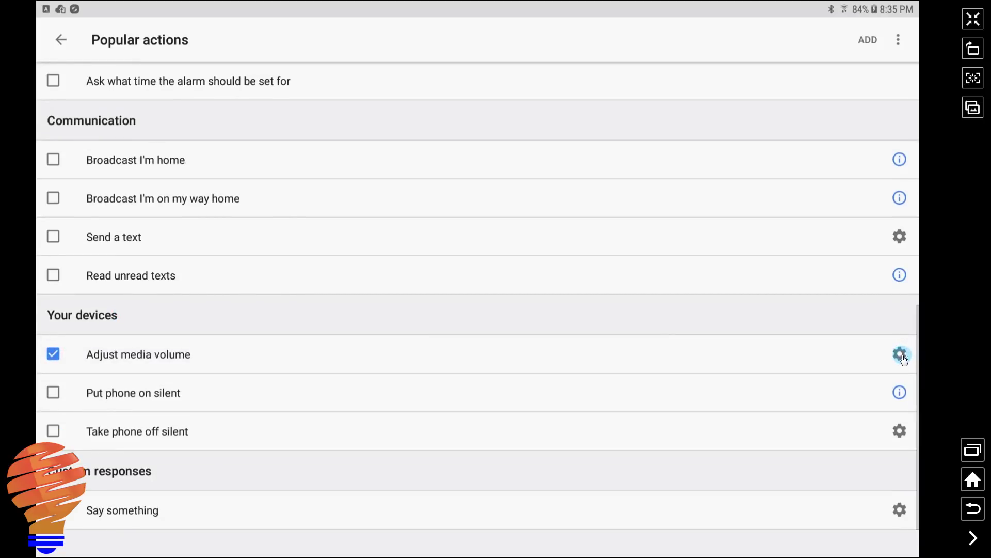
left_click(697, 120)
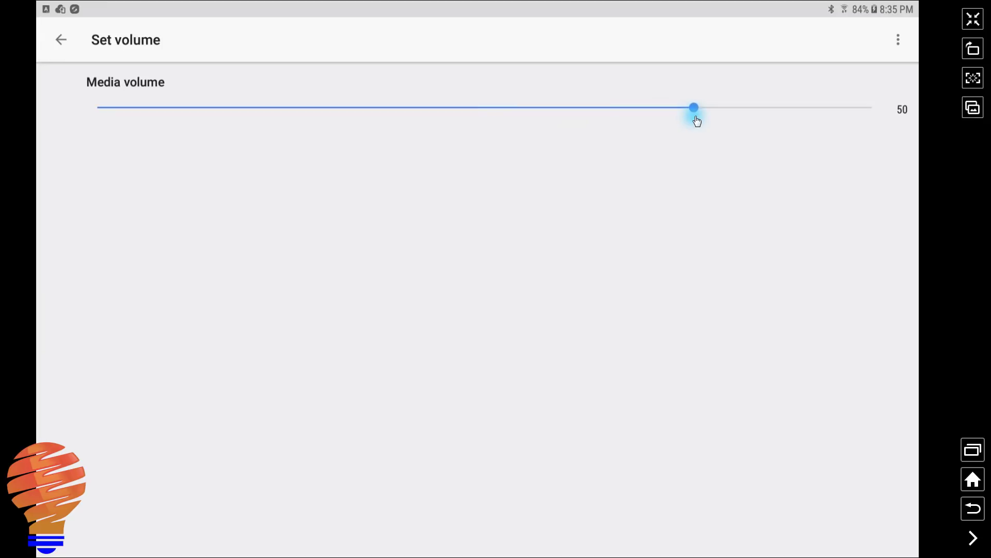
left_click(60, 40)
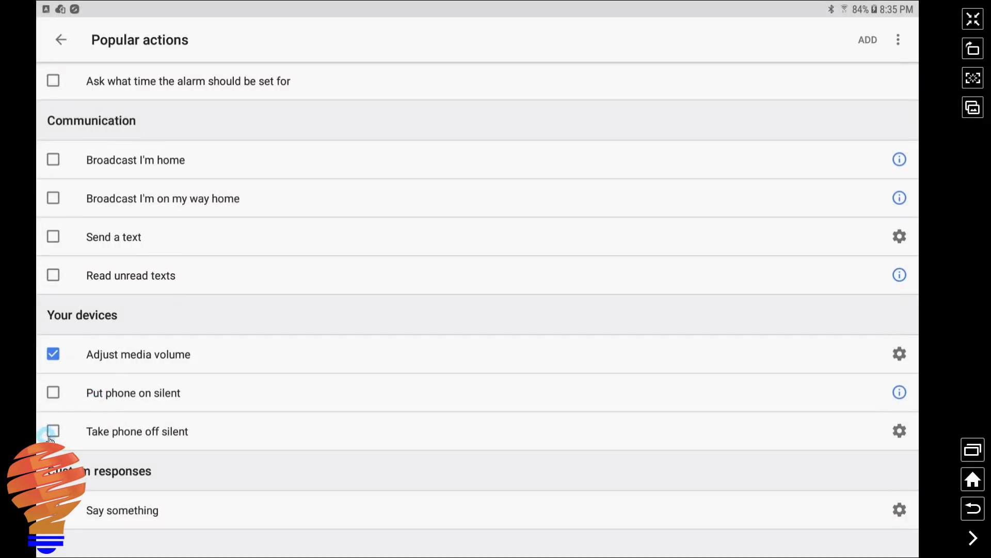
Make the Say something action speak 'Hooray! It's the weekend' and select it.
left_click(891, 512)
type("Hooray!  It's the weekend!")
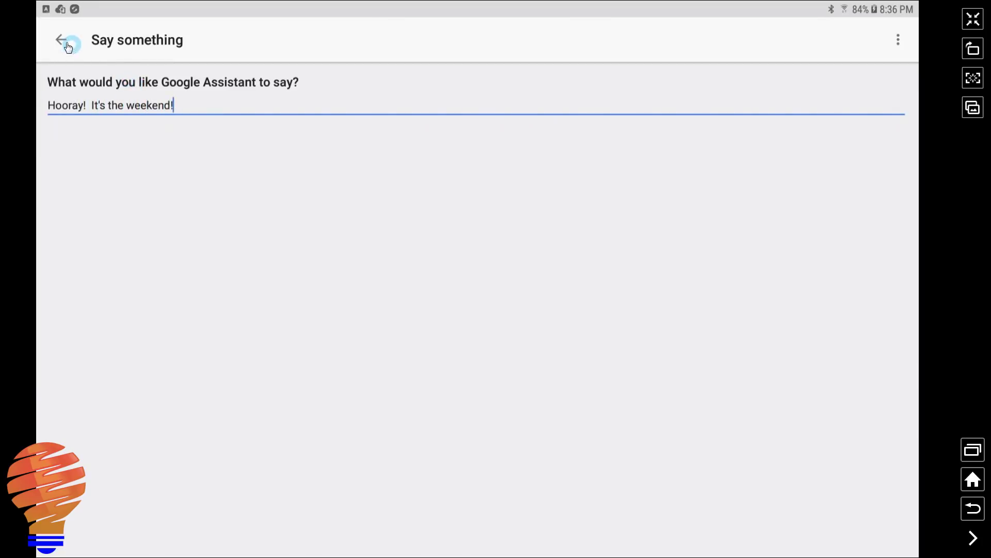
left_click(61, 40)
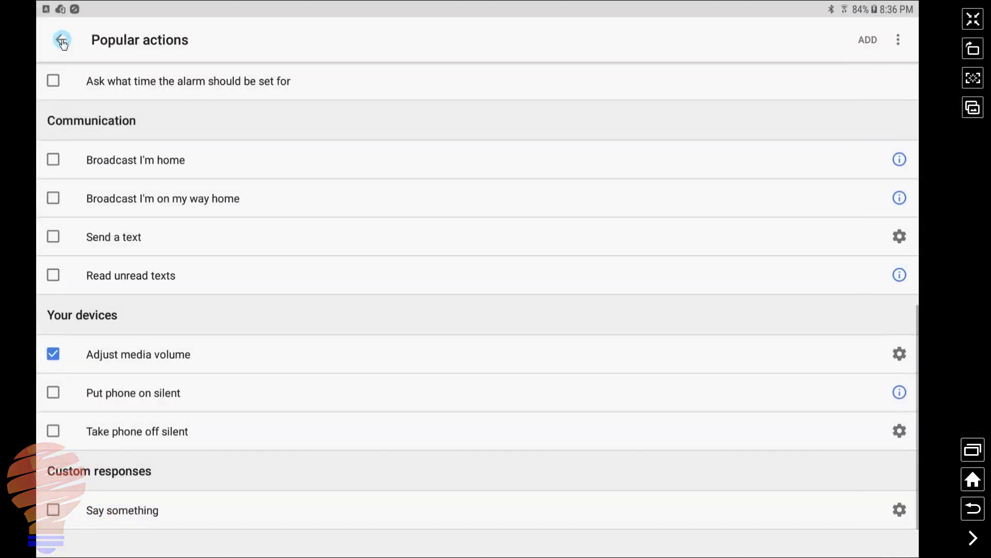
left_click(53, 510)
Set media volume to about 75 and add it with Say something to the routine.
left_click(57, 340)
left_click(899, 353)
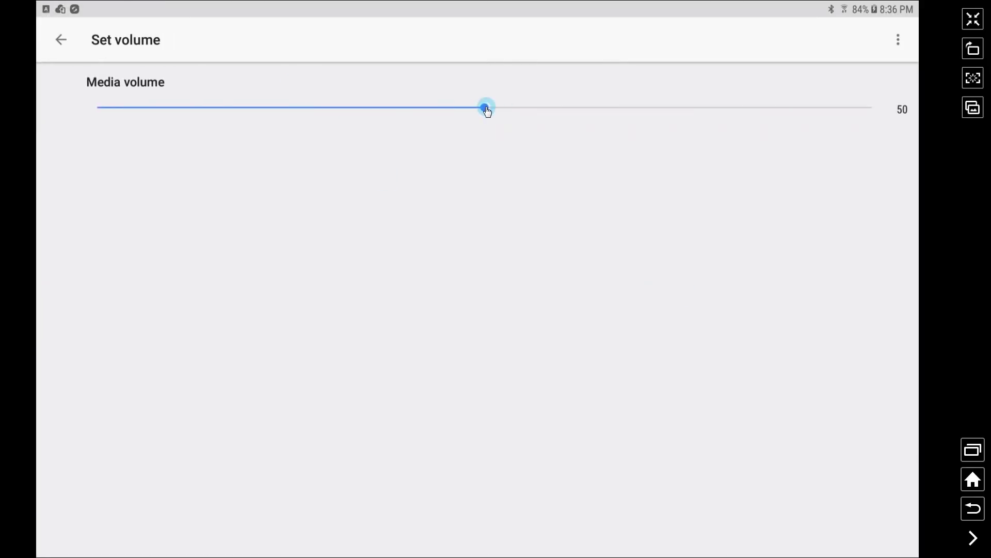
left_click_drag(485, 107, 677, 113)
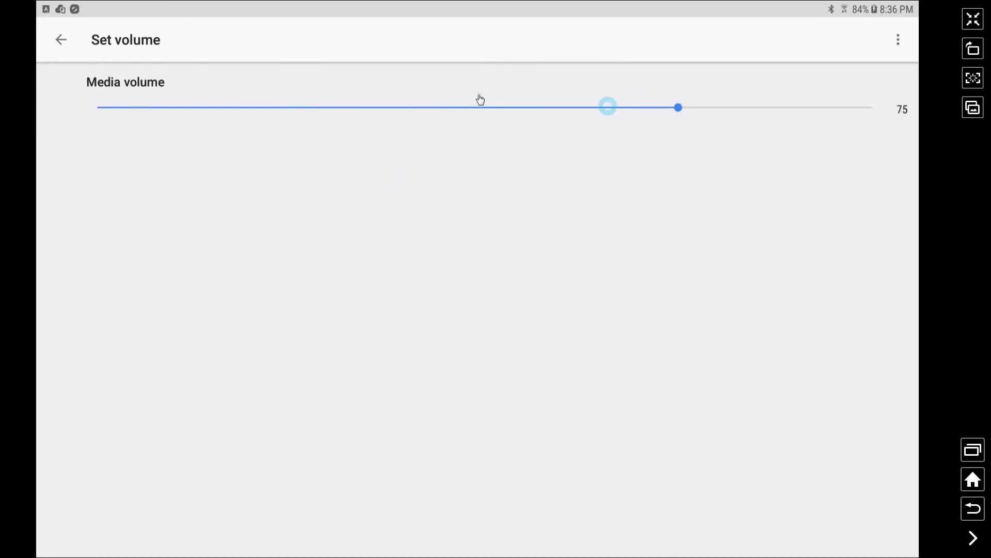
left_click(60, 40)
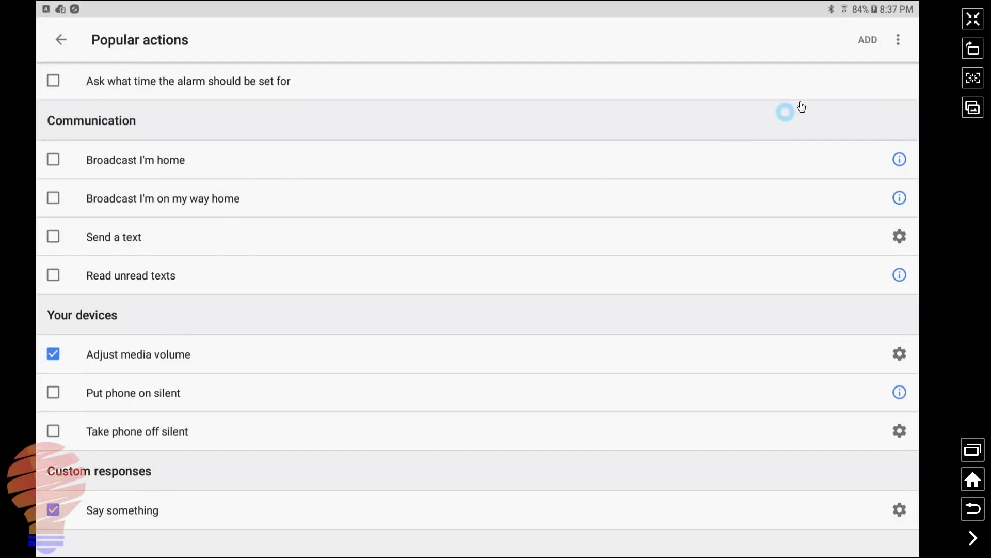
left_click(867, 41)
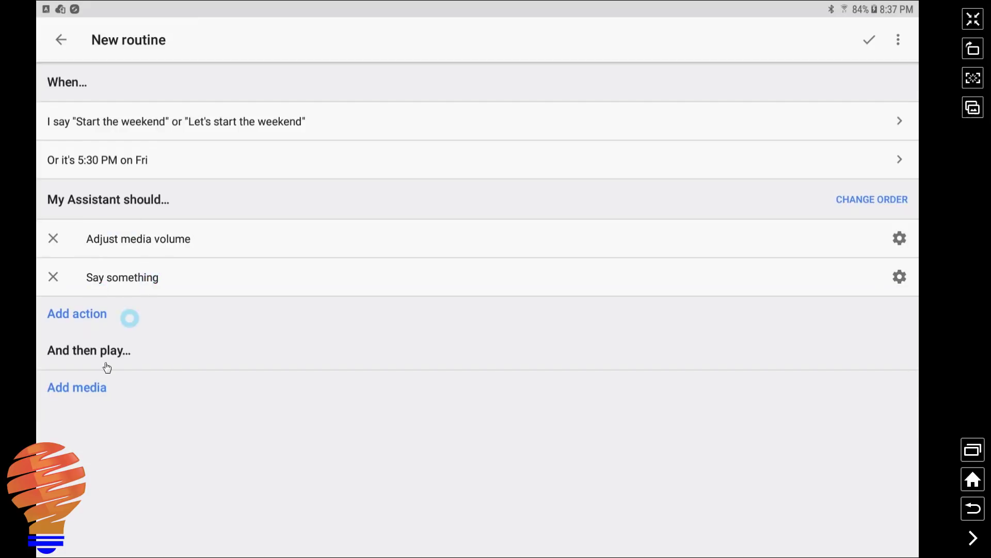
left_click(78, 389)
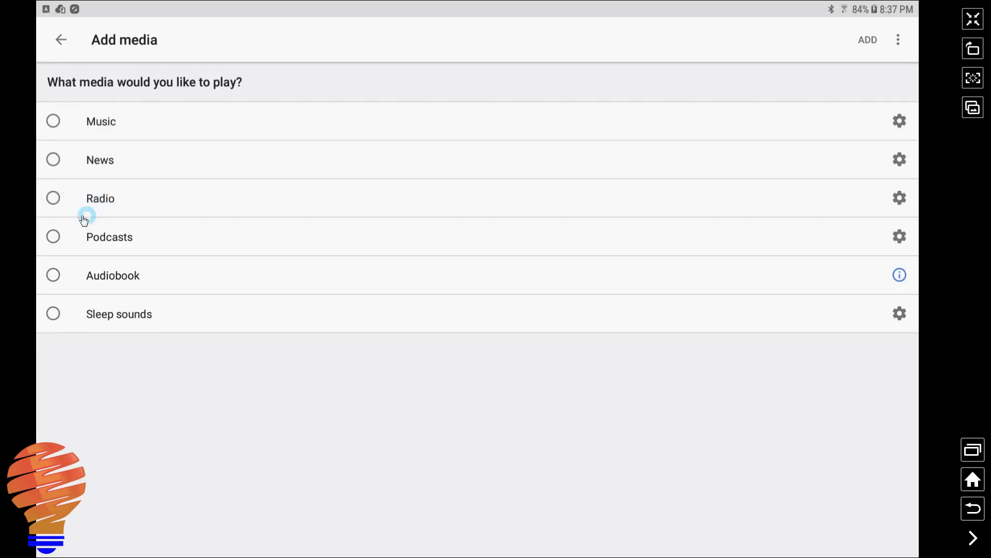
Add Radio playback of the station Sonic 102.9 as the routine's media.
left_click(54, 122)
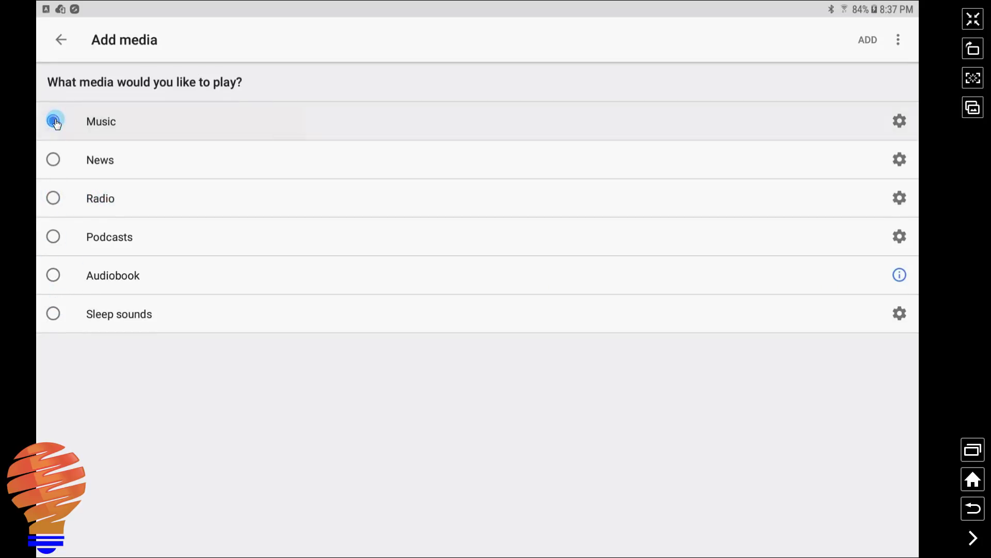
left_click(898, 122)
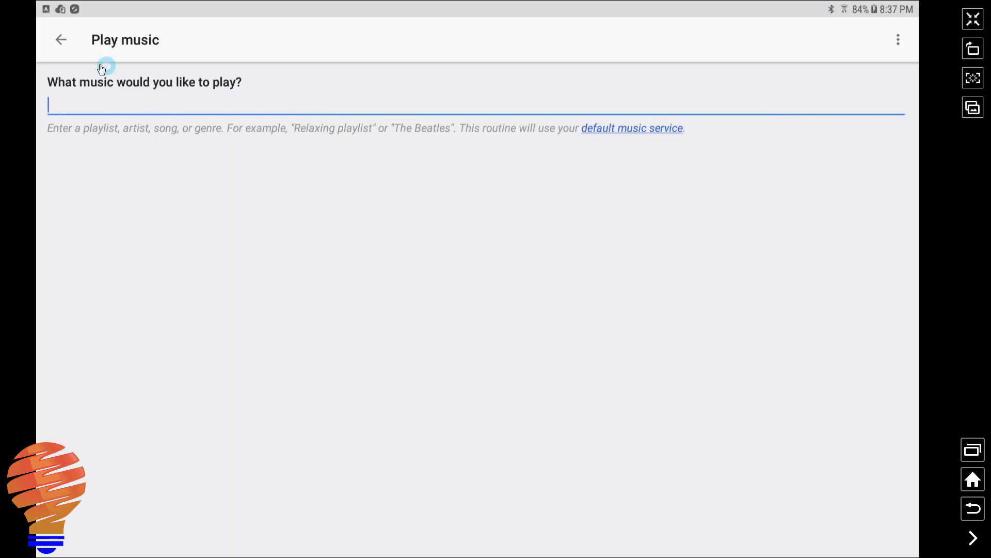
left_click(59, 41)
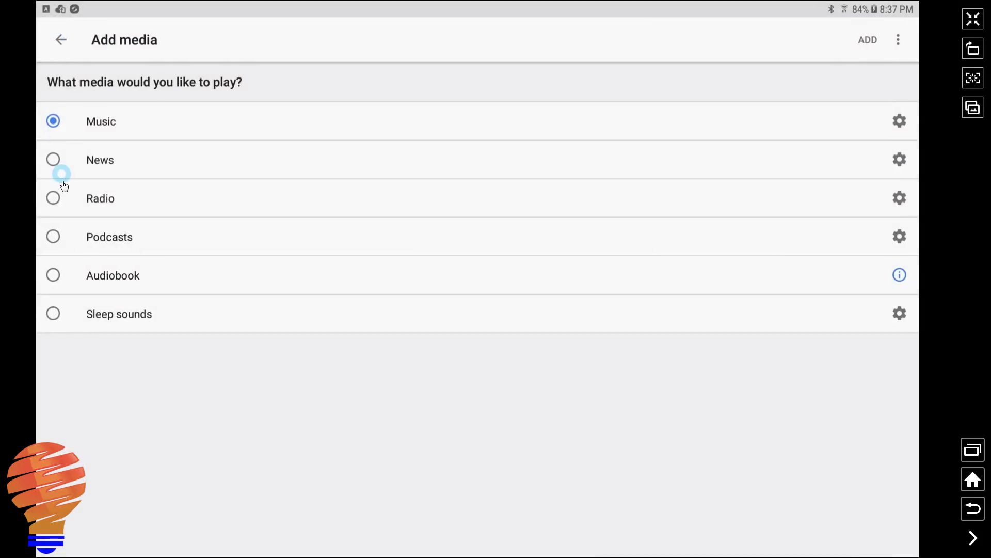
left_click(59, 204)
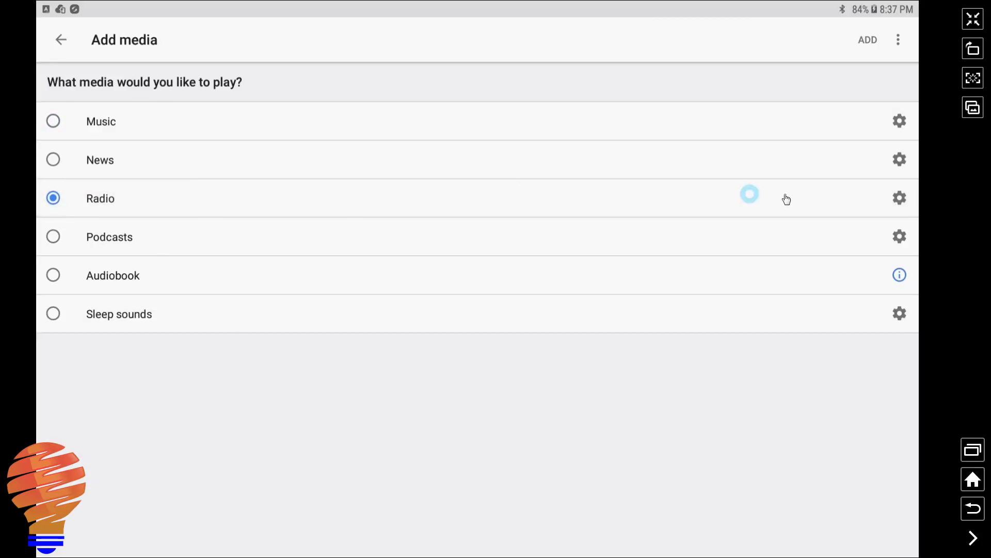
left_click(899, 200)
type("Sonic 102.9")
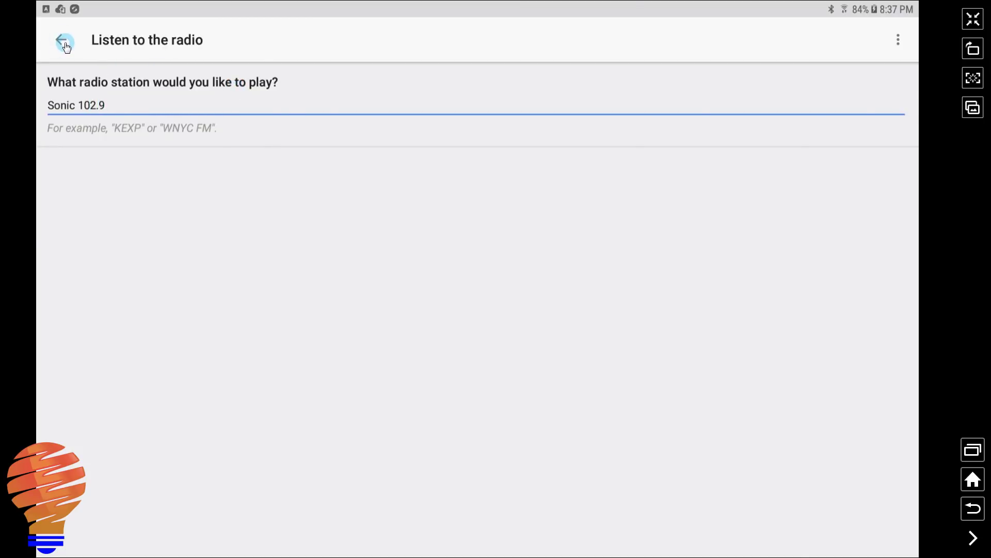
left_click(65, 45)
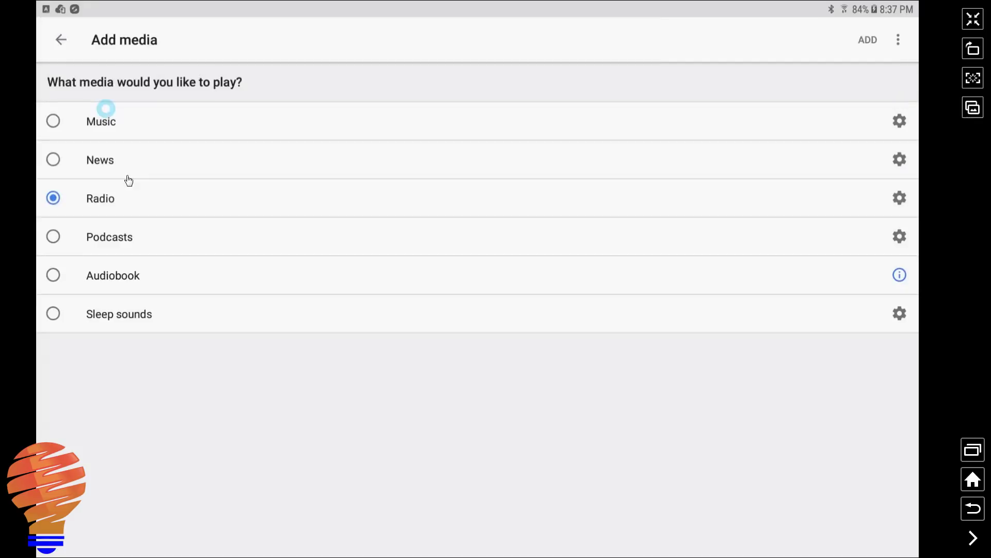
left_click(899, 199)
left_click(53, 38)
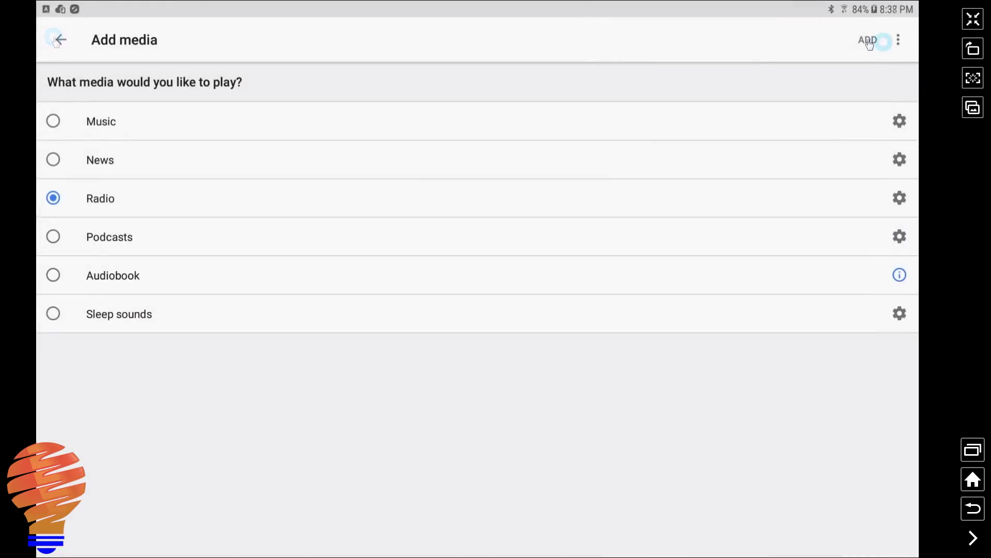
left_click(869, 39)
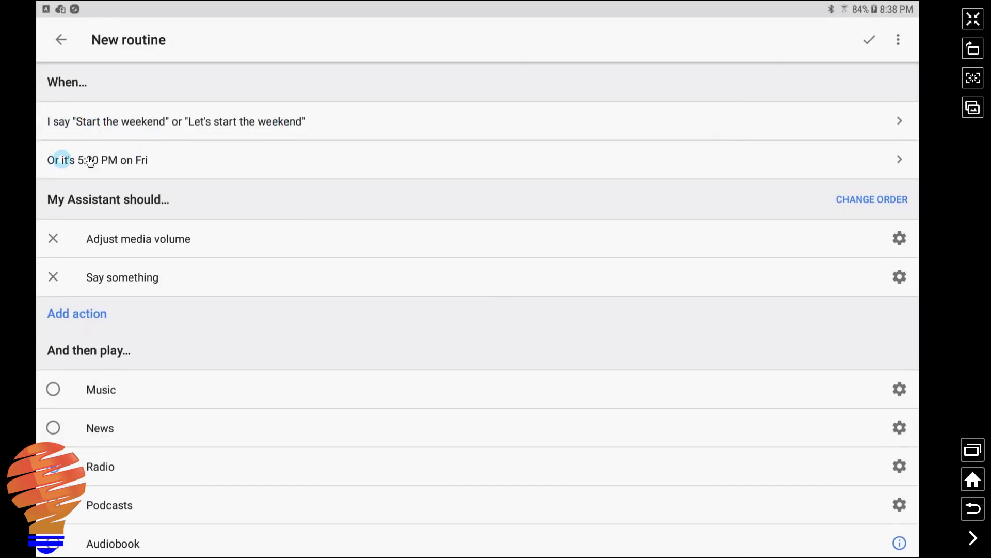
scroll(116, 162, "down", 3)
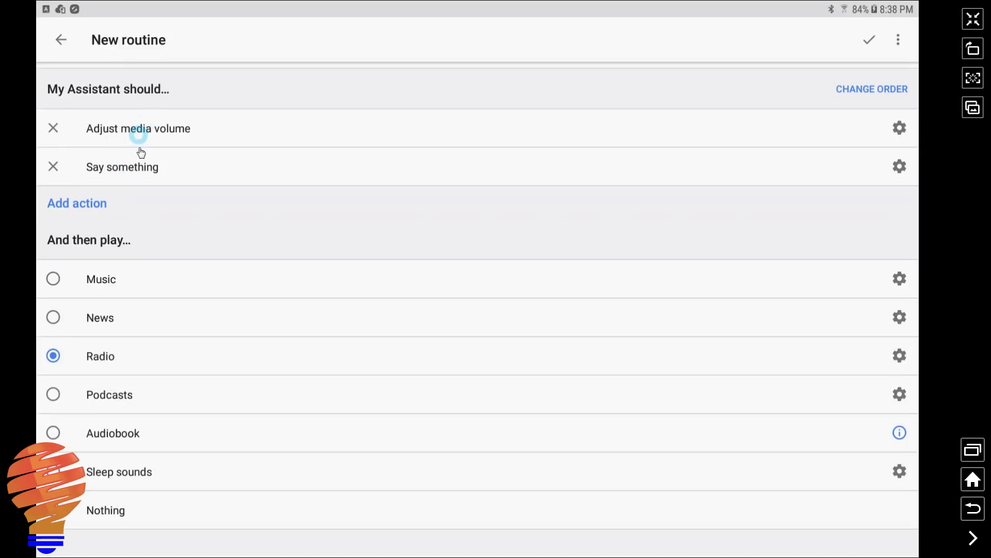
Save the 'Start the weekend' routine with its three actions.
left_click(87, 373)
scroll(861, 137, "up", 3)
left_click(870, 41)
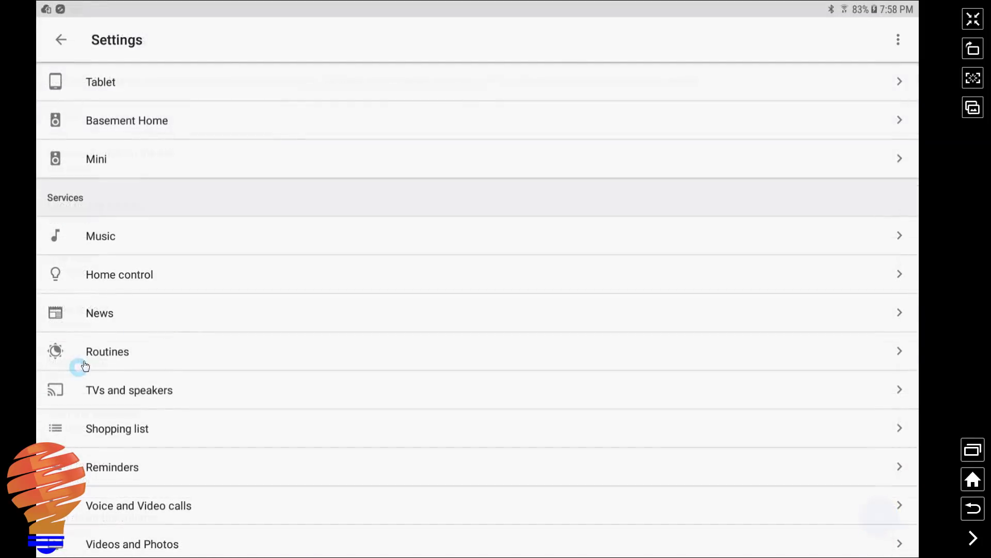
Start a new routine with 'Time for TV' as its first voice command.
left_click(114, 353)
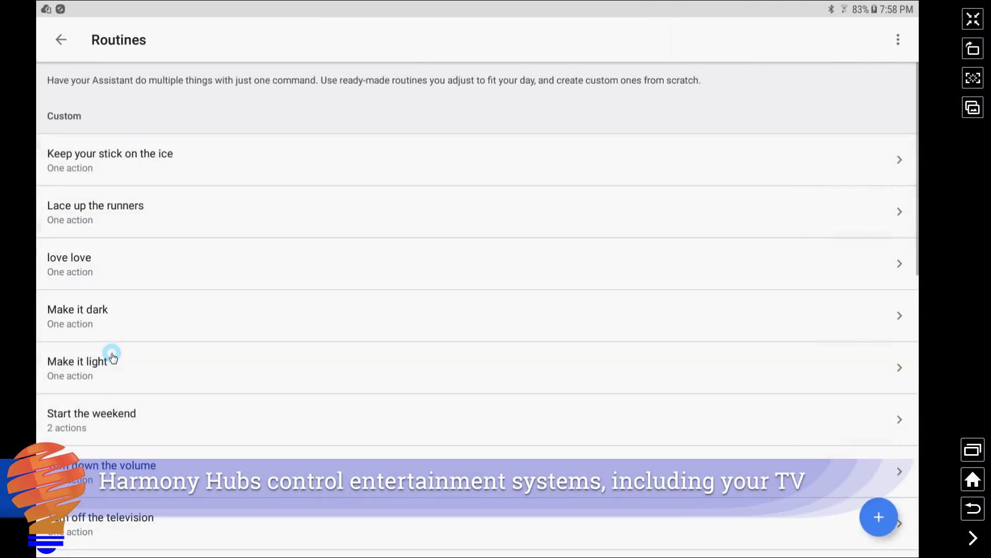
left_click(880, 519)
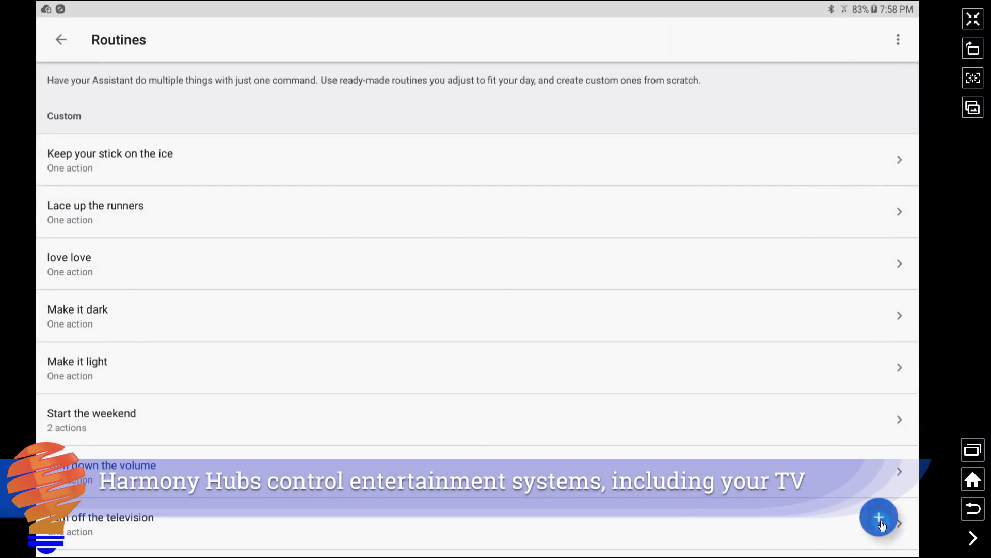
left_click(116, 125)
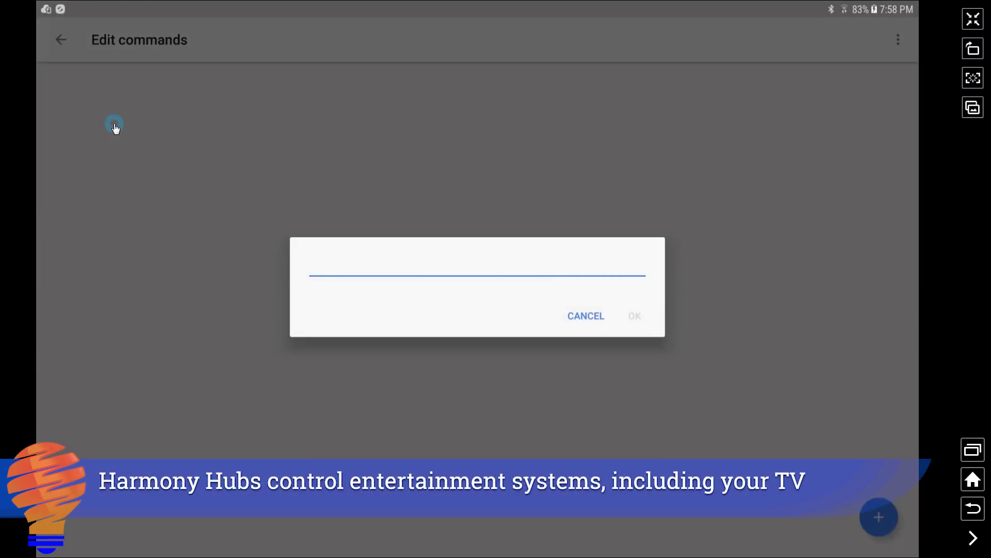
type("Time for TV")
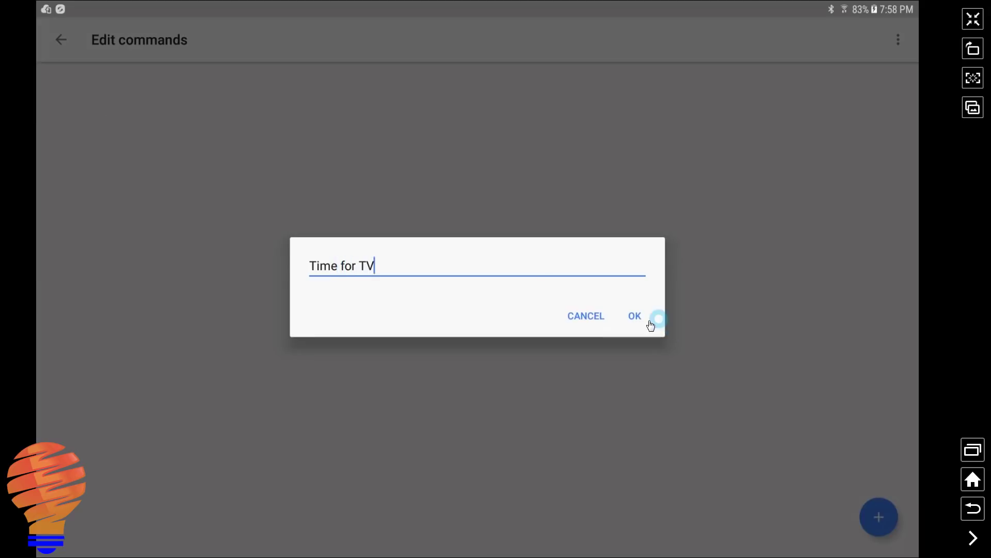
left_click(640, 320)
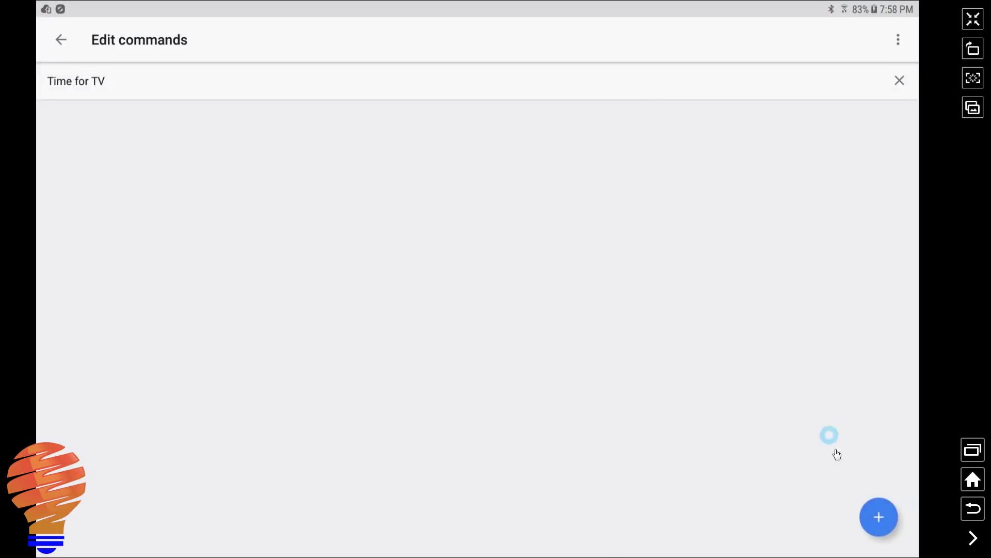
left_click(881, 523)
type("TV time")
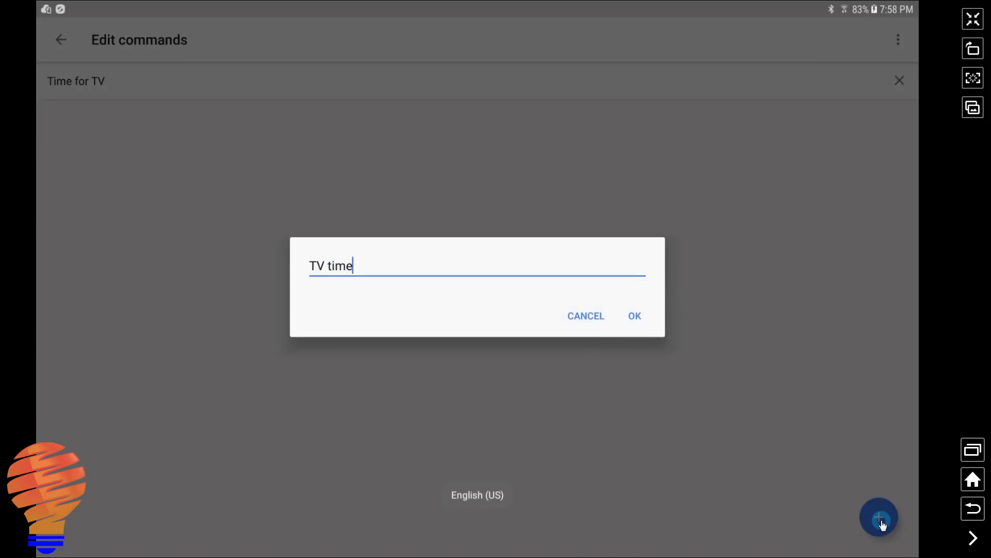
key("Tab")
left_click(629, 319)
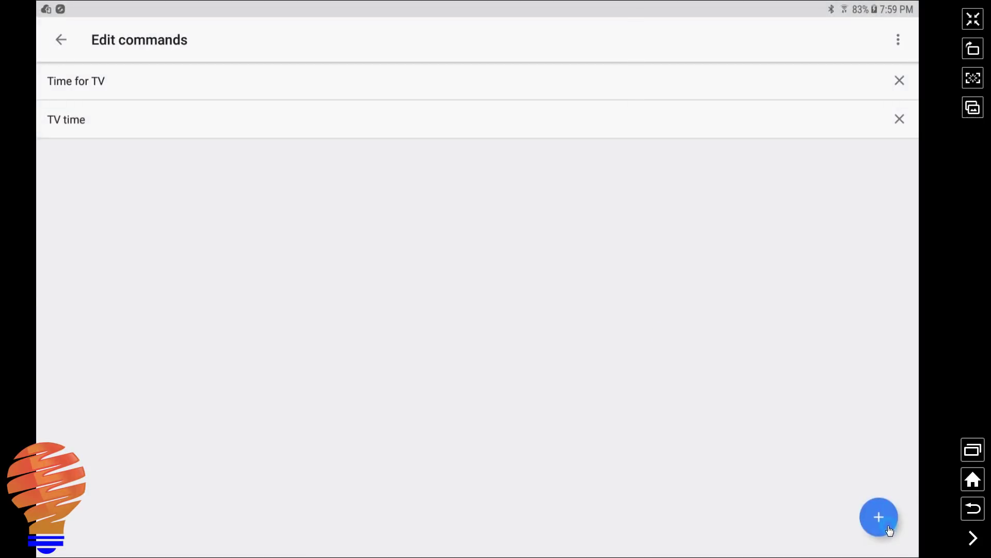
left_click(887, 527)
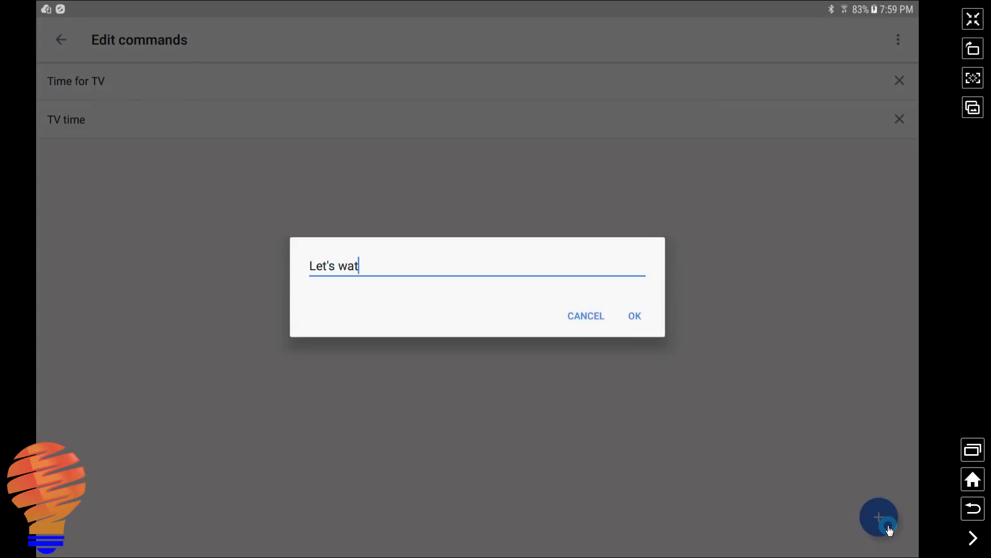
left_click(636, 316)
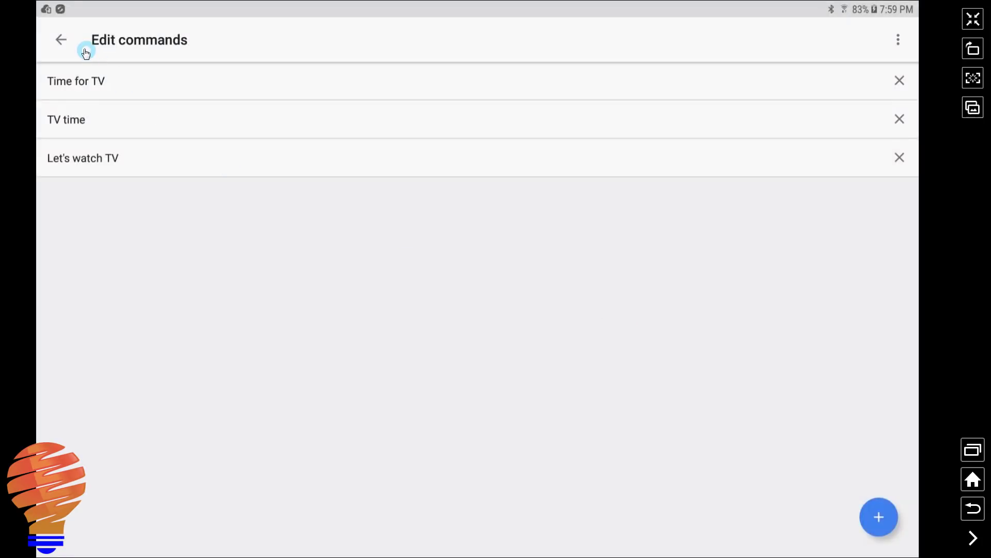
left_click(61, 40)
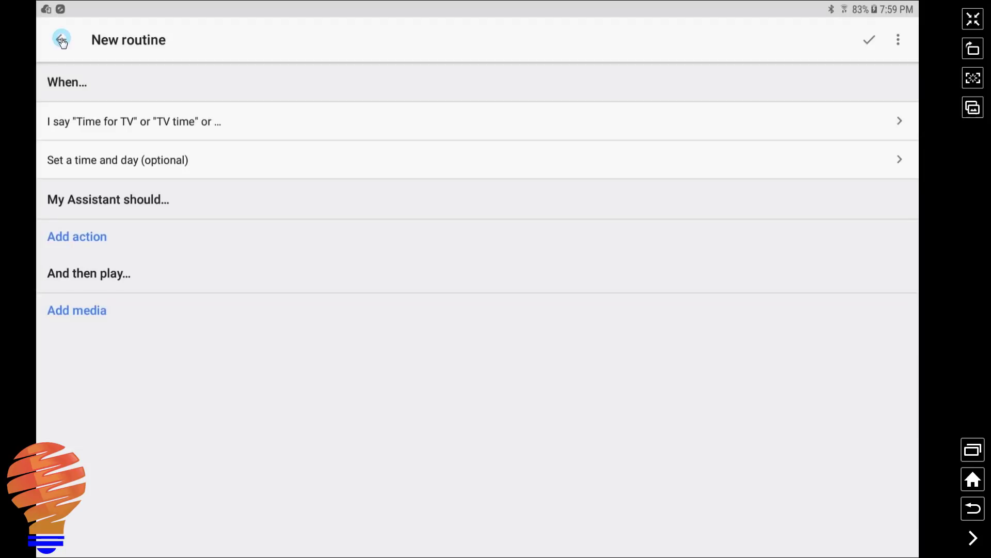
Add the custom action 'Ask Harmony to turn on the TV' to the routine.
left_click(76, 240)
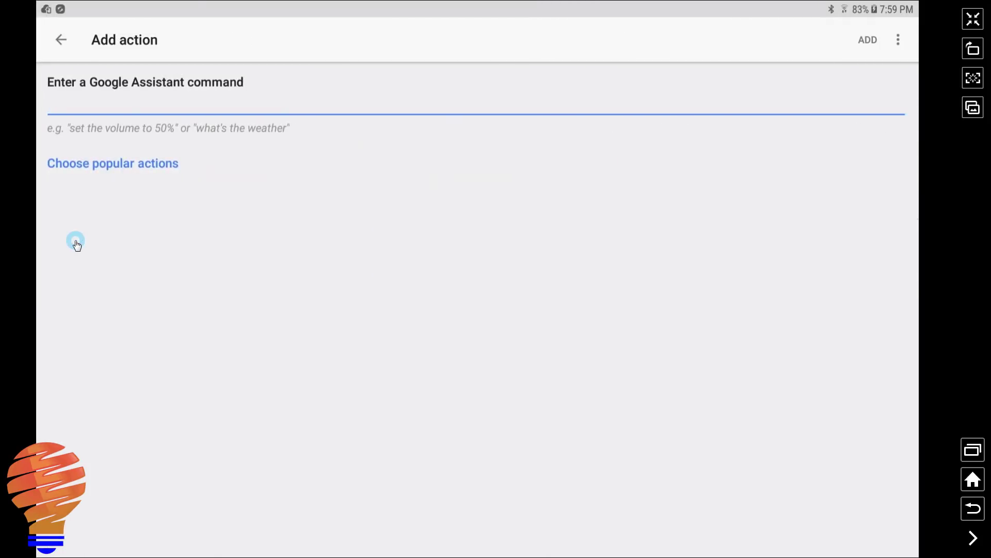
left_click(144, 162)
scroll(144, 140, "up", 1)
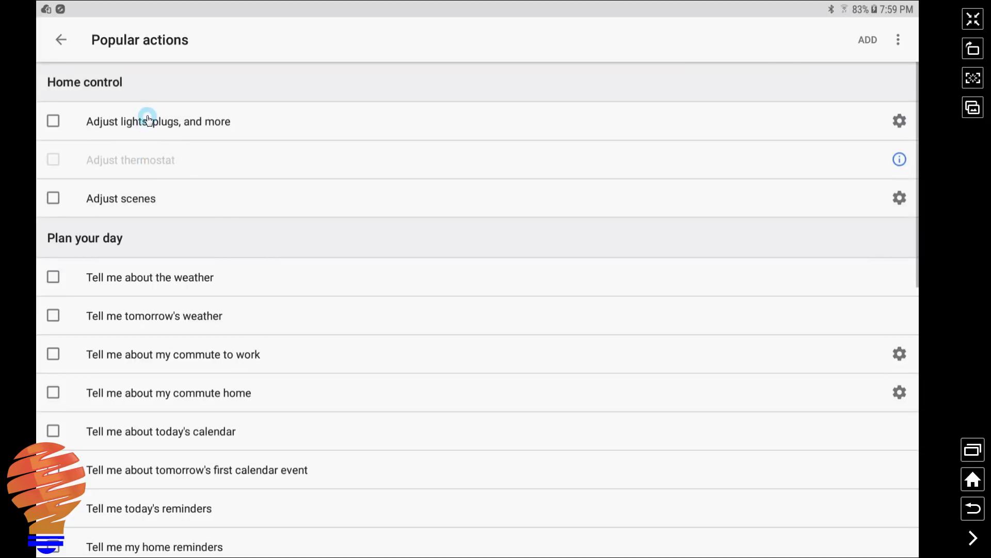
left_click(144, 121)
left_click(899, 121)
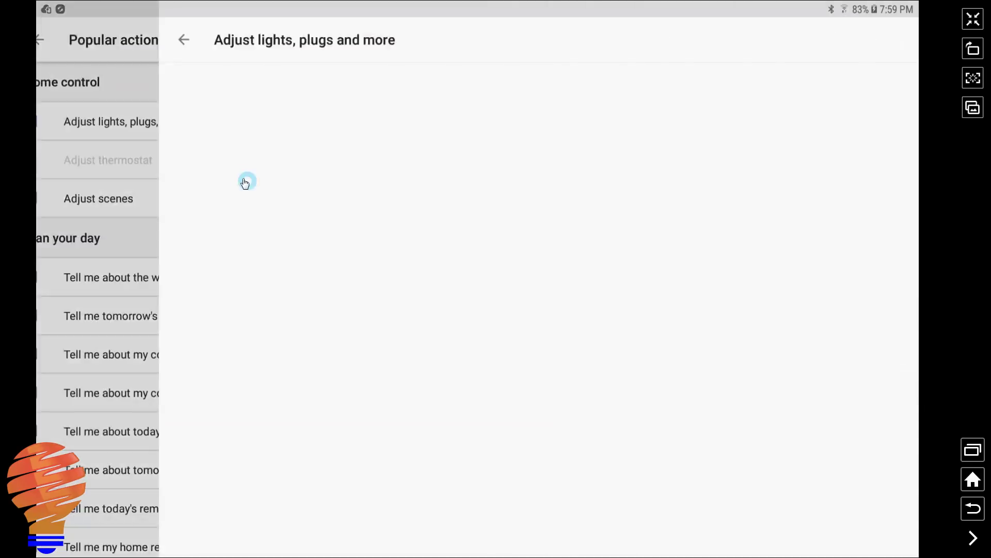
scroll(252, 173, "down", 3)
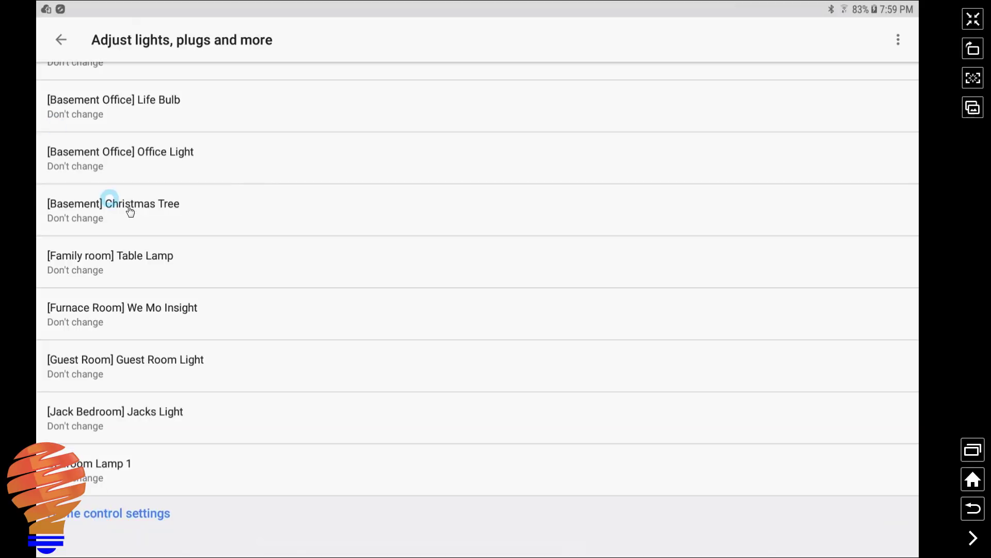
scroll(111, 200, "up", 5)
left_click(61, 40)
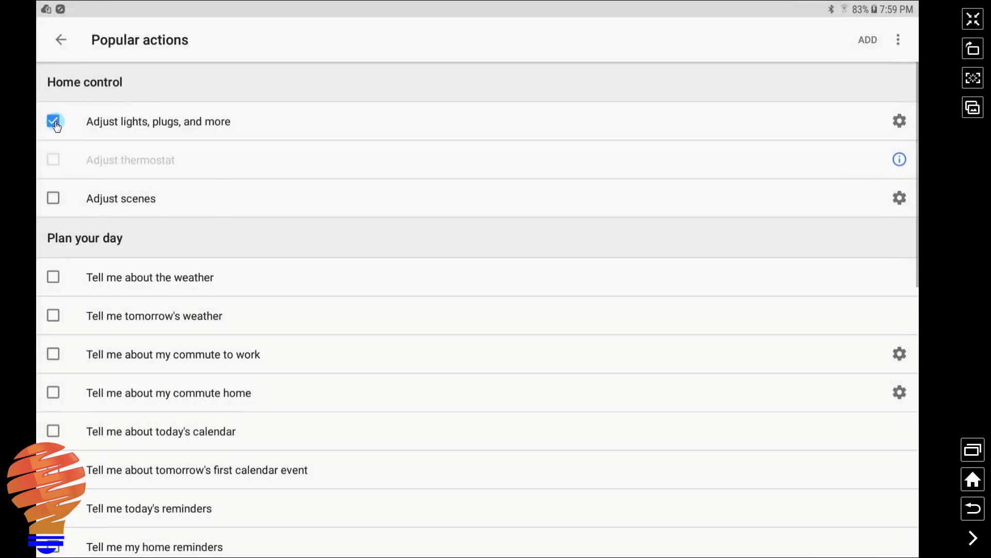
left_click(53, 121)
left_click_drag(126, 224, 132, 219)
scroll(133, 219, "down", 5)
scroll(133, 217, "down", 3)
scroll(132, 215, "down", 2)
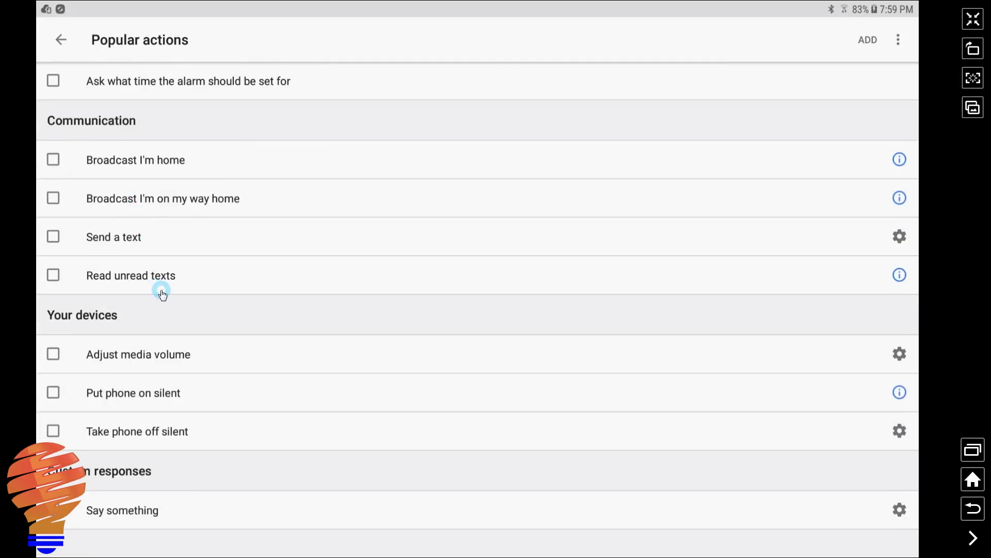
right_click(134, 265)
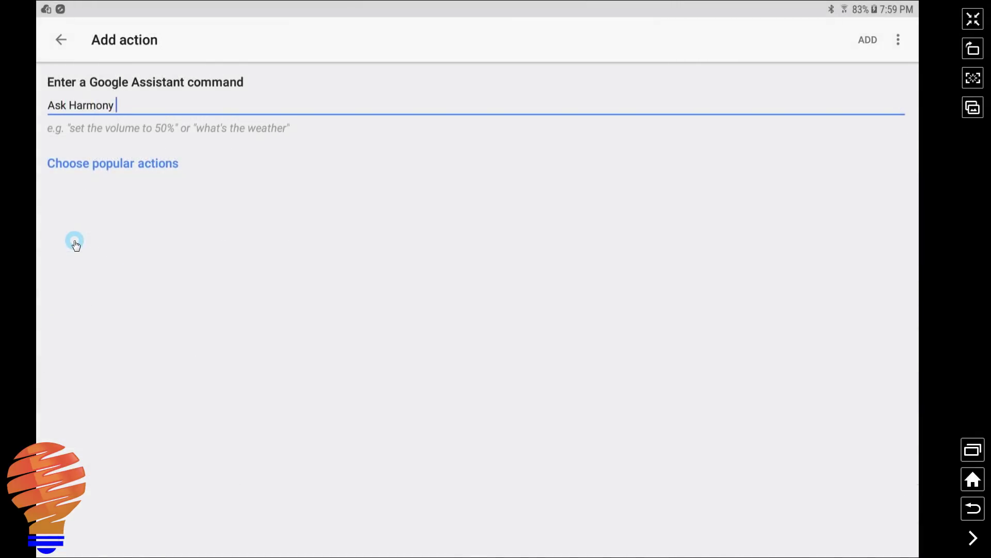
type("to turn on the TV")
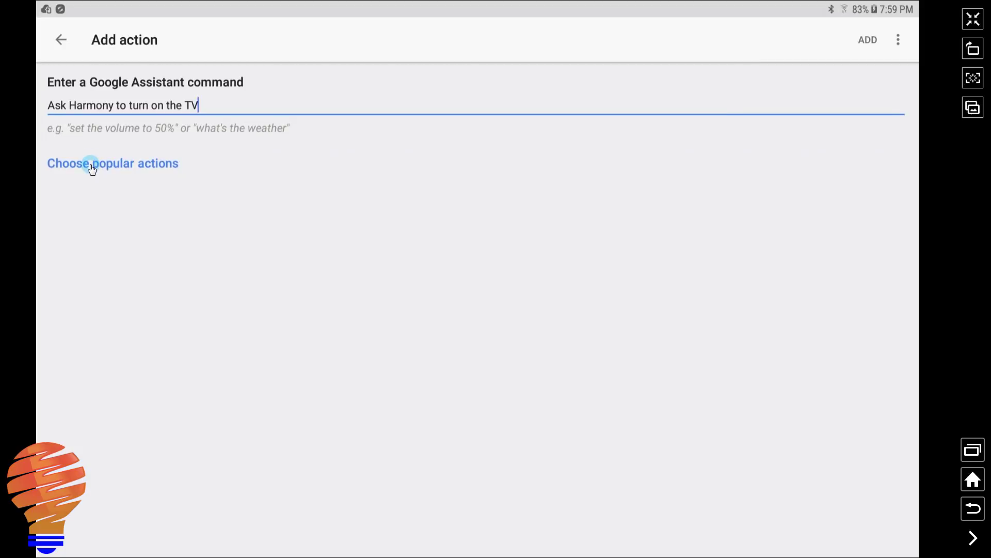
left_click(868, 39)
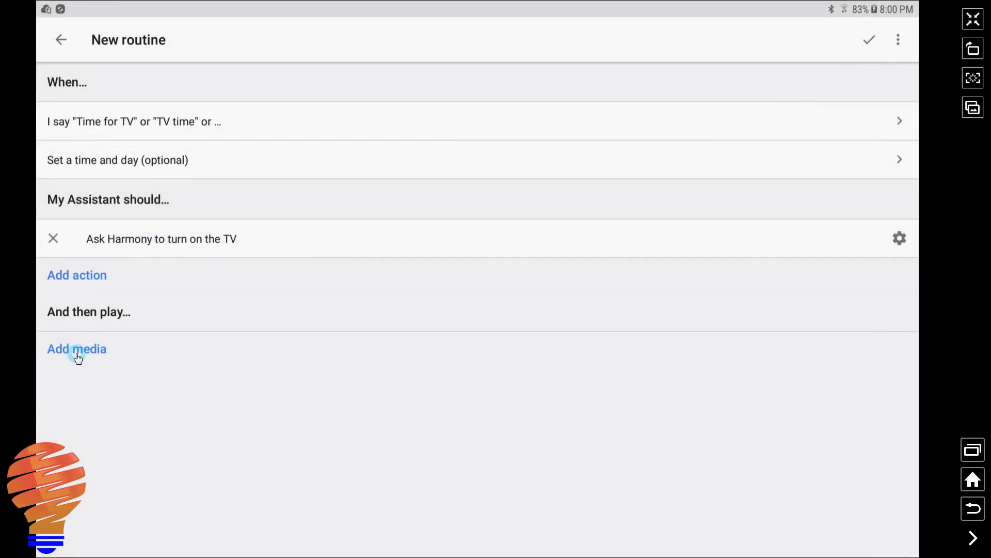
Save the 'Time for TV' routine without adding any media.
left_click(76, 350)
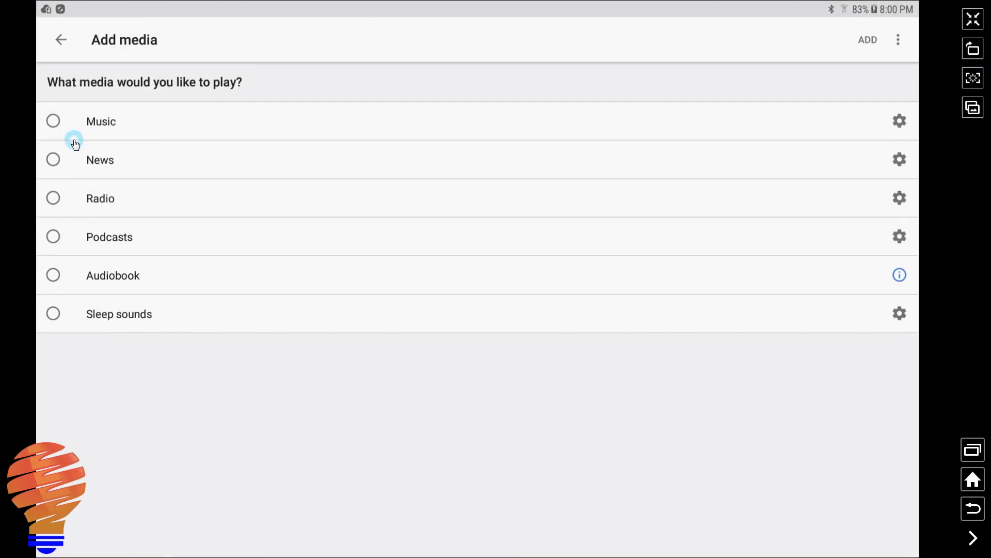
left_click(59, 41)
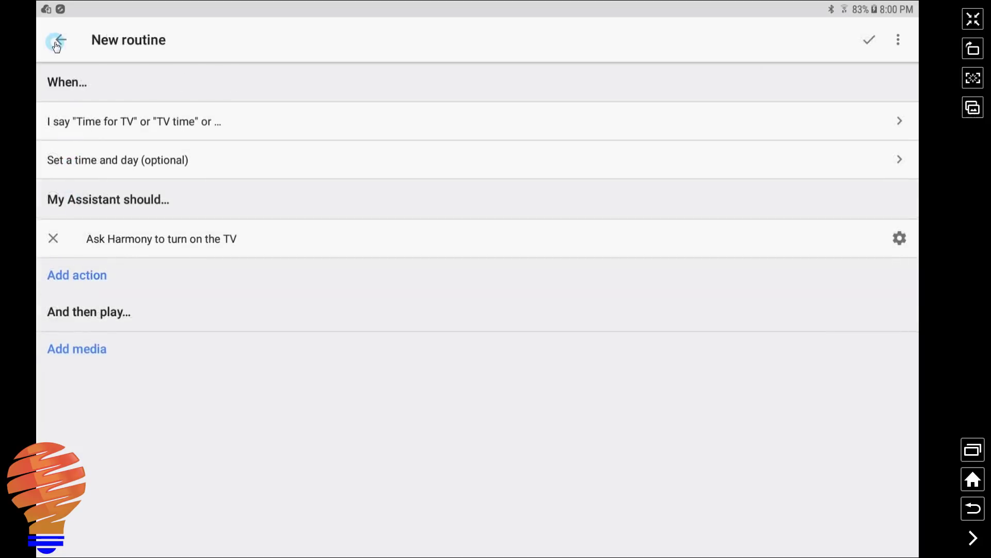
left_click(59, 42)
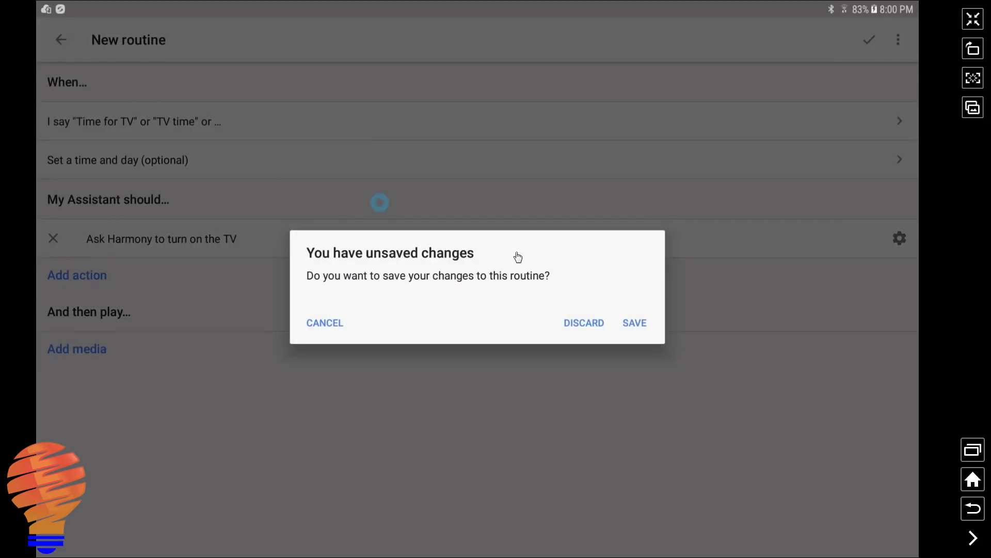
left_click(637, 324)
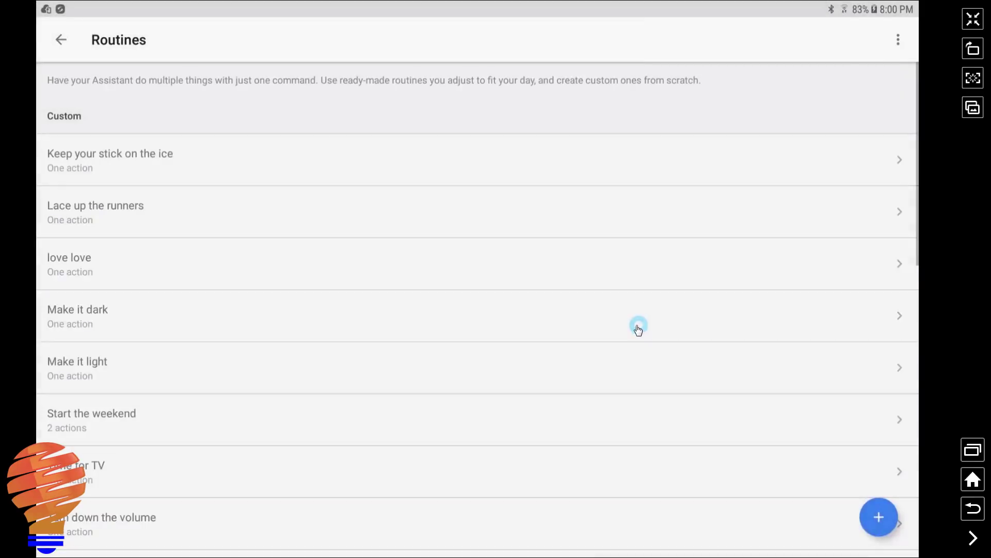
scroll(317, 199, "down", 3)
scroll(314, 194, "down", 1)
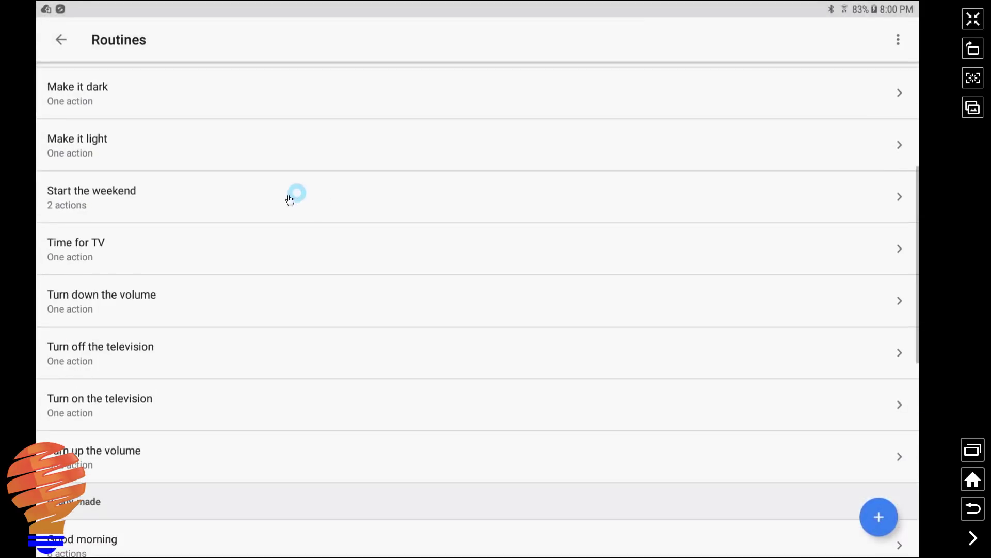
left_click(146, 257)
Set the Time for TV routine's start time to 9:00 AM.
left_click(81, 168)
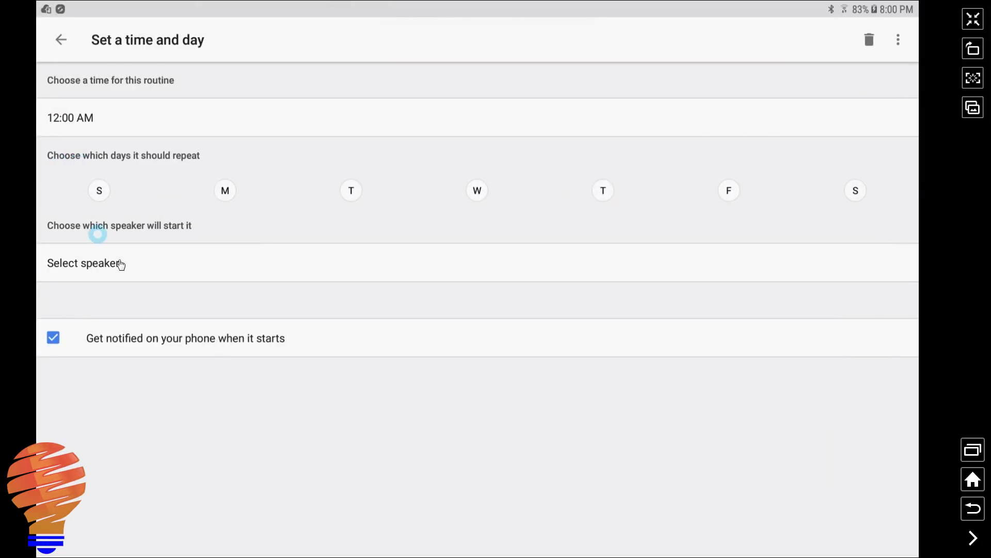
left_click(71, 120)
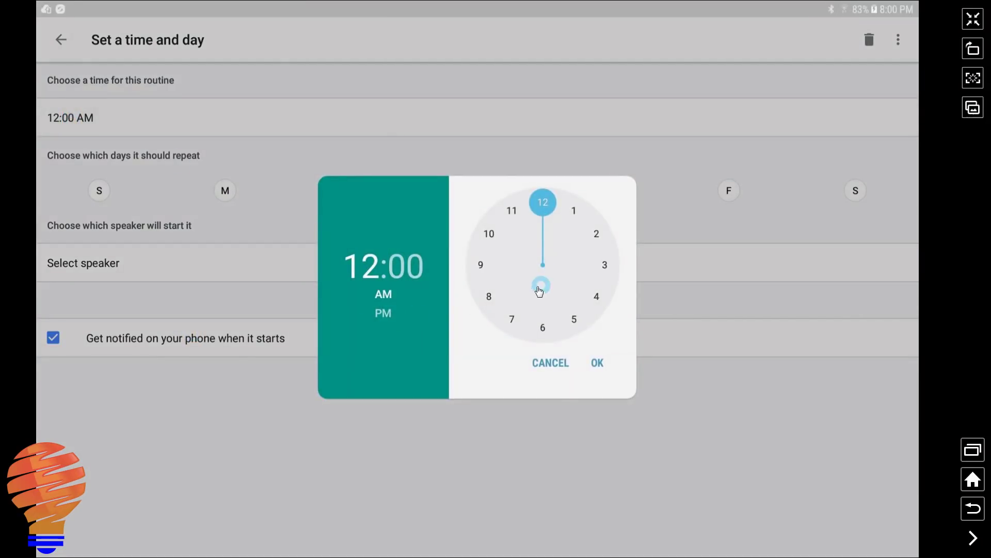
left_click(482, 265)
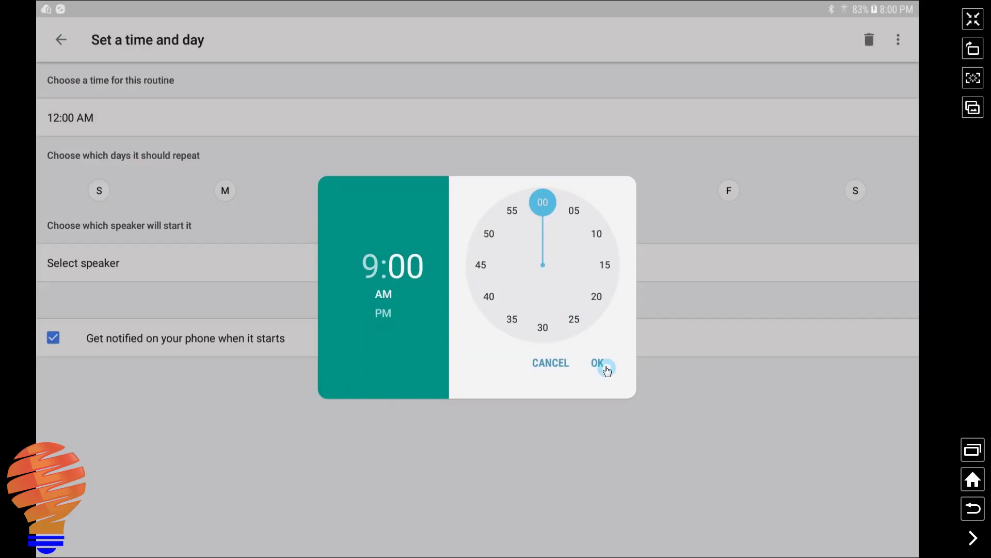
left_click(601, 363)
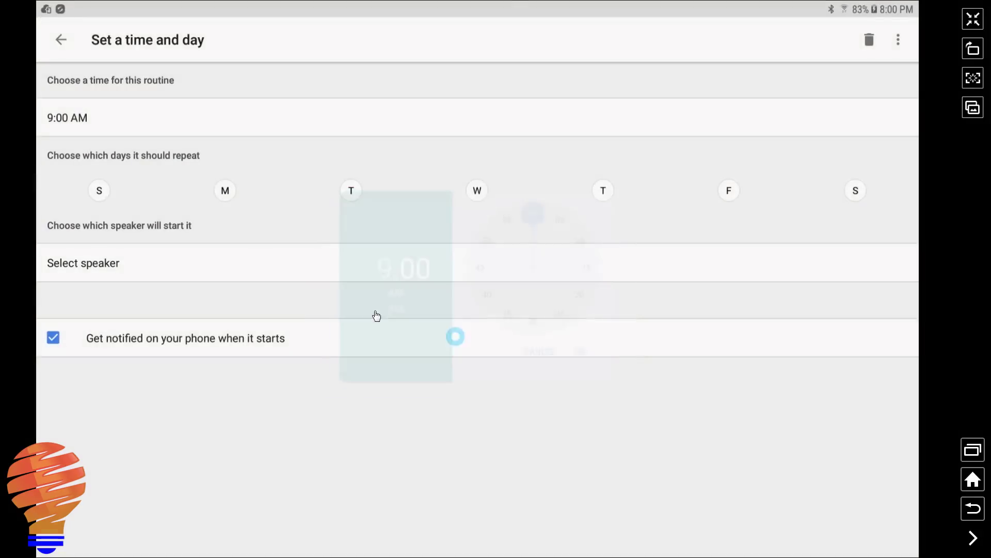
Make the routine repeat on all seven days, Sunday through Saturday.
left_click(99, 194)
left_click(225, 191)
left_click(365, 196)
left_click(475, 194)
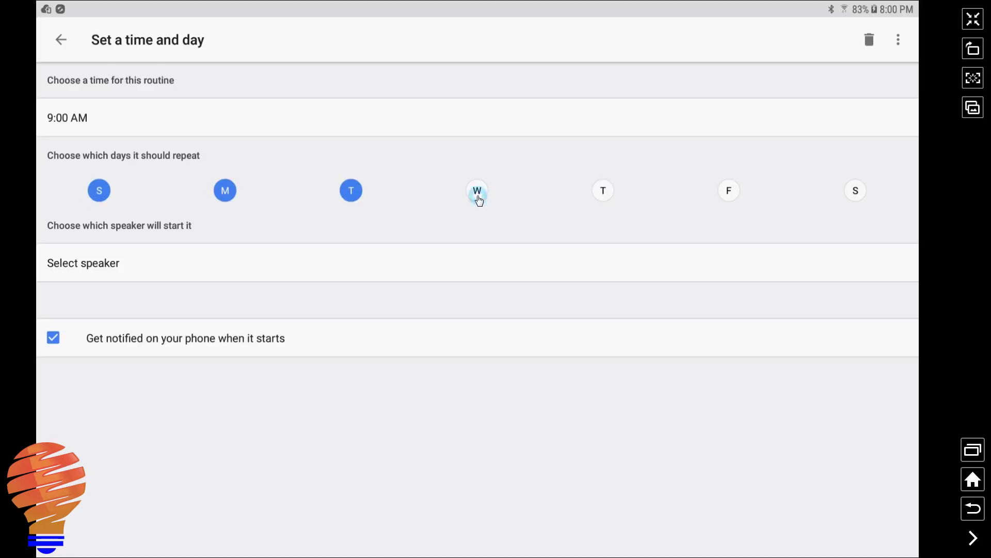
left_click(604, 195)
left_click(719, 193)
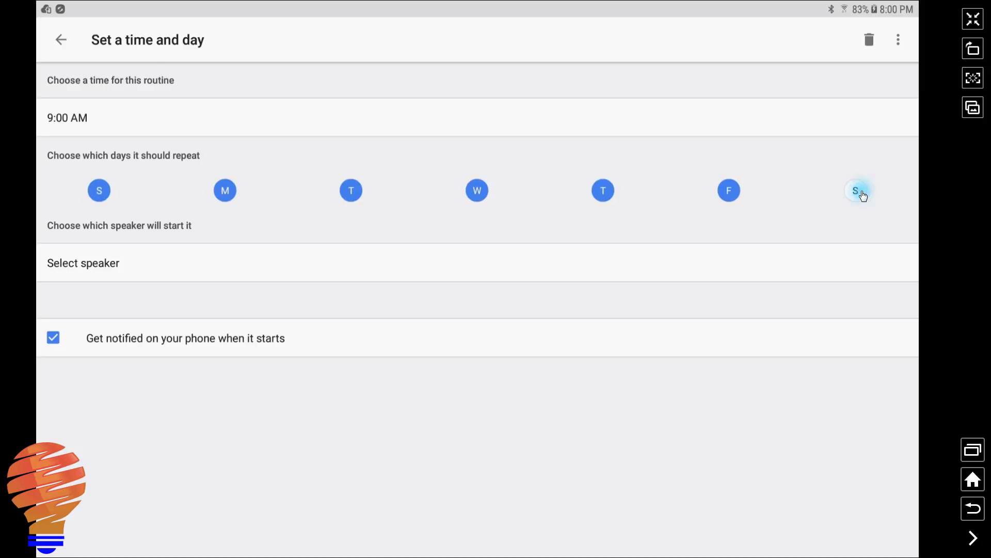
left_click(858, 192)
Choose Basement Home as the speaker and save the routine.
left_click(128, 269)
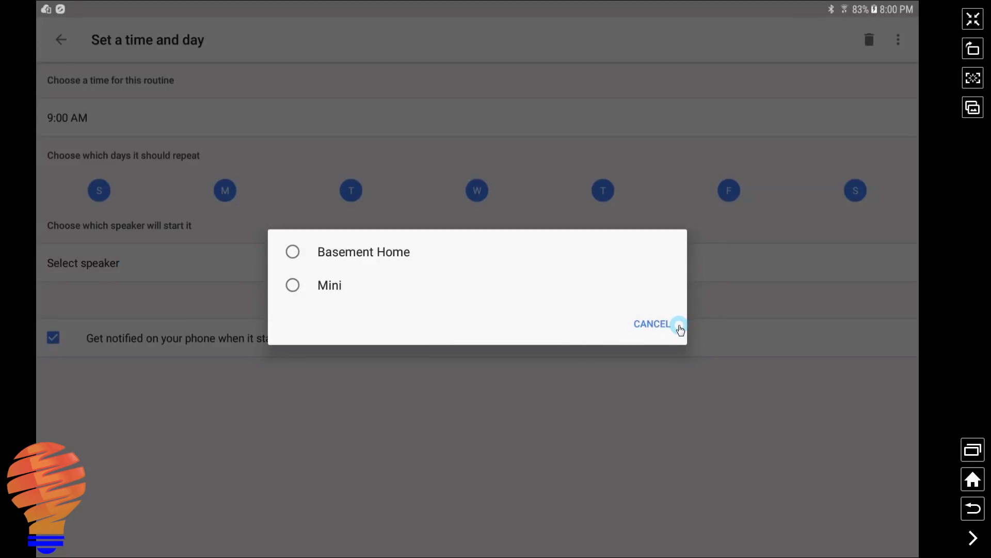
left_click(293, 251)
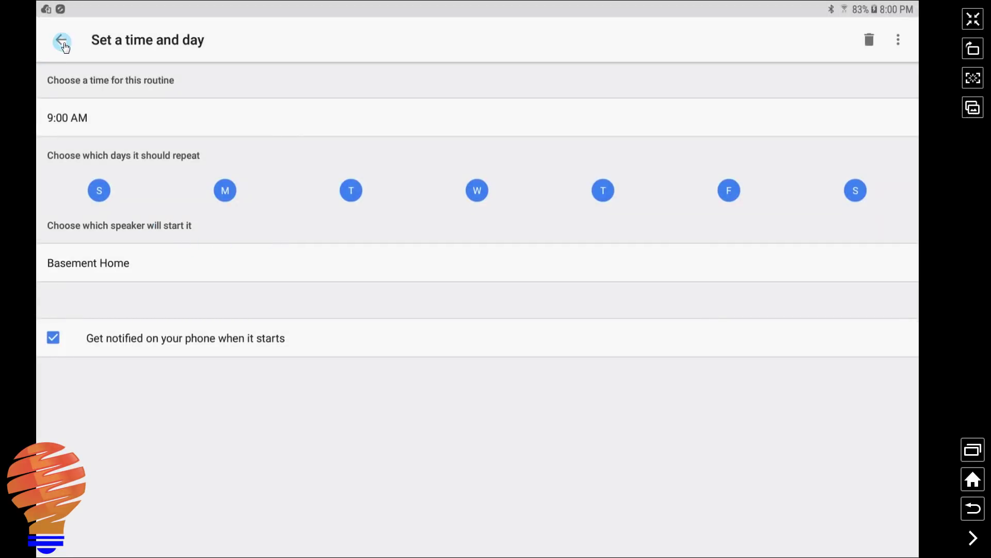
left_click(65, 45)
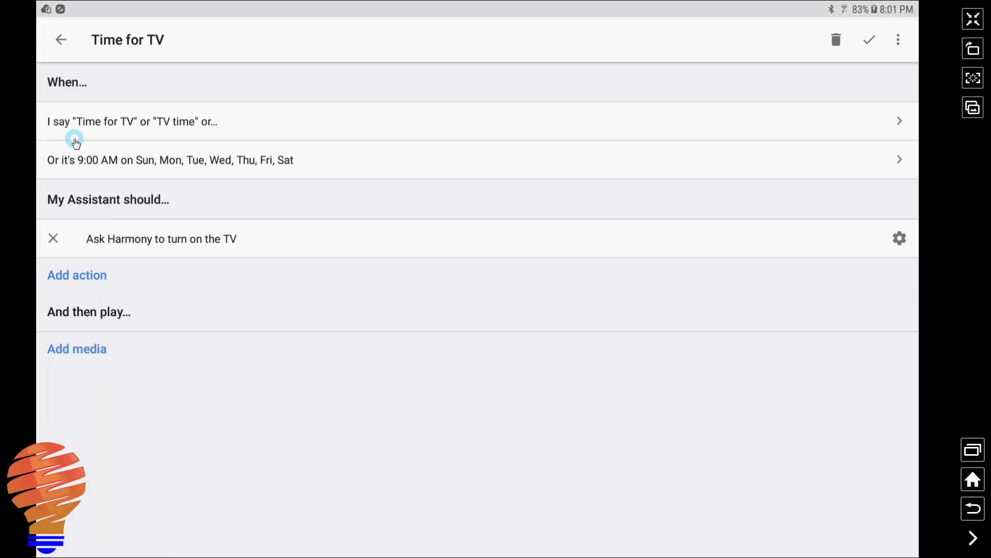
left_click(874, 40)
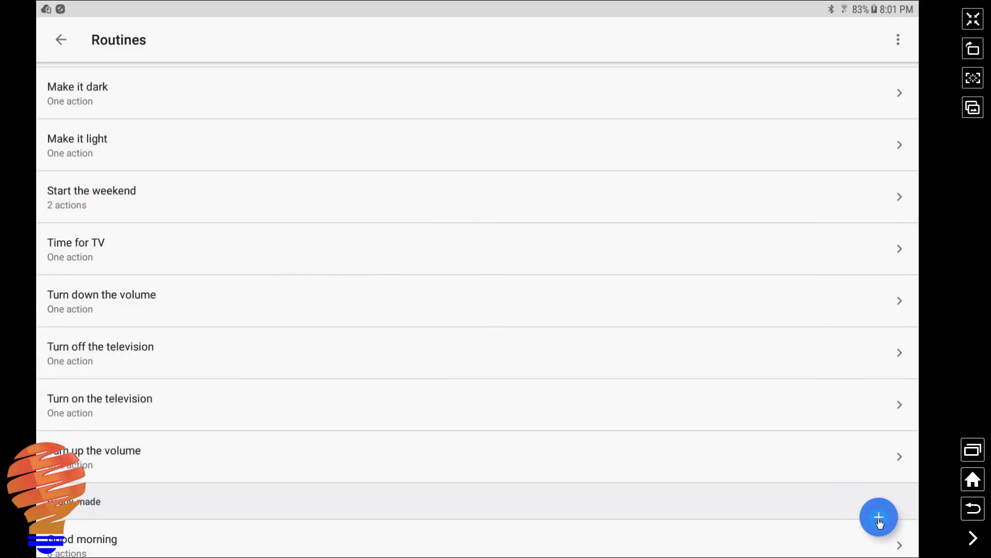
Start a new routine triggered by 'TV off', 'Turn off the TV' and 'No more TV'.
left_click(879, 519)
left_click(122, 122)
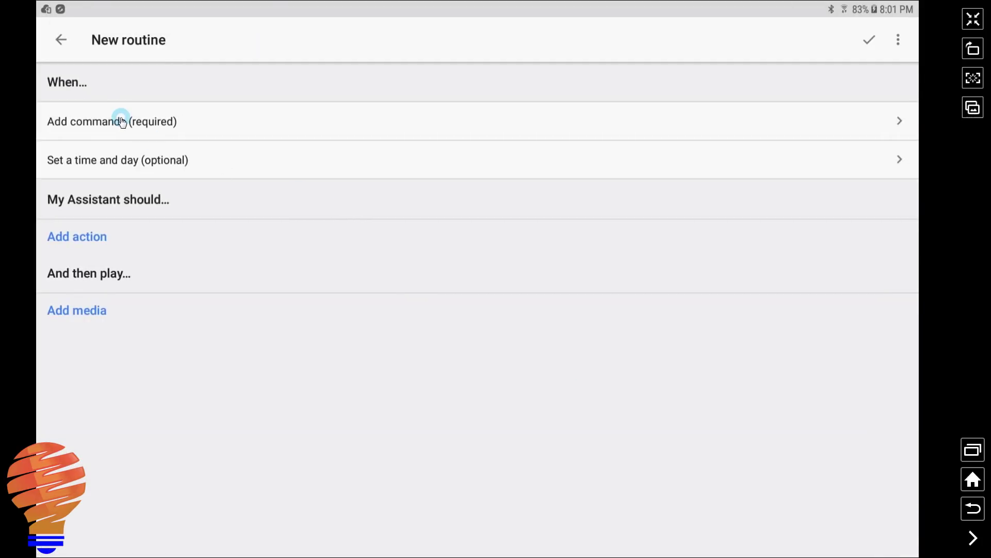
type("TV")
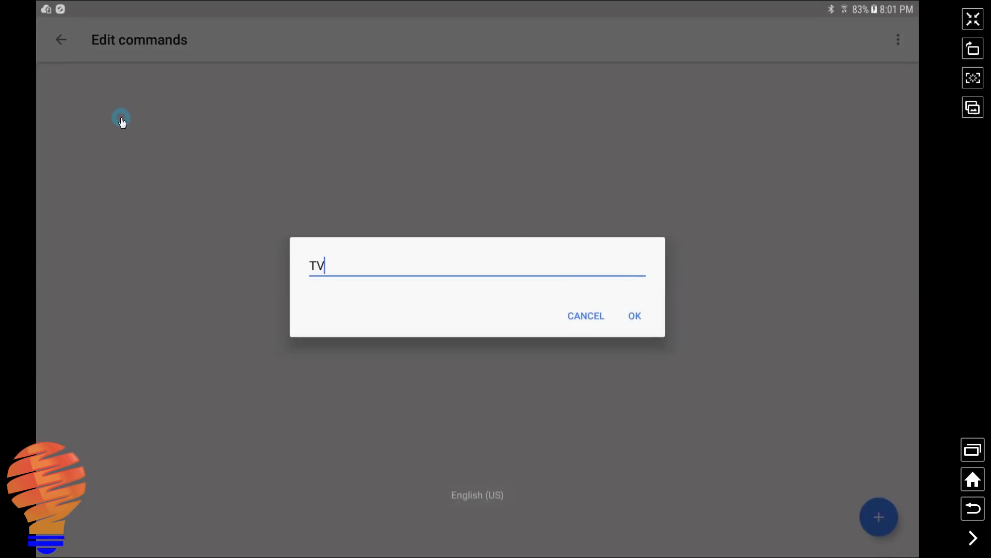
type("off")
key("Return")
type("Turn off the TV")
key("Return")
type("No more TV")
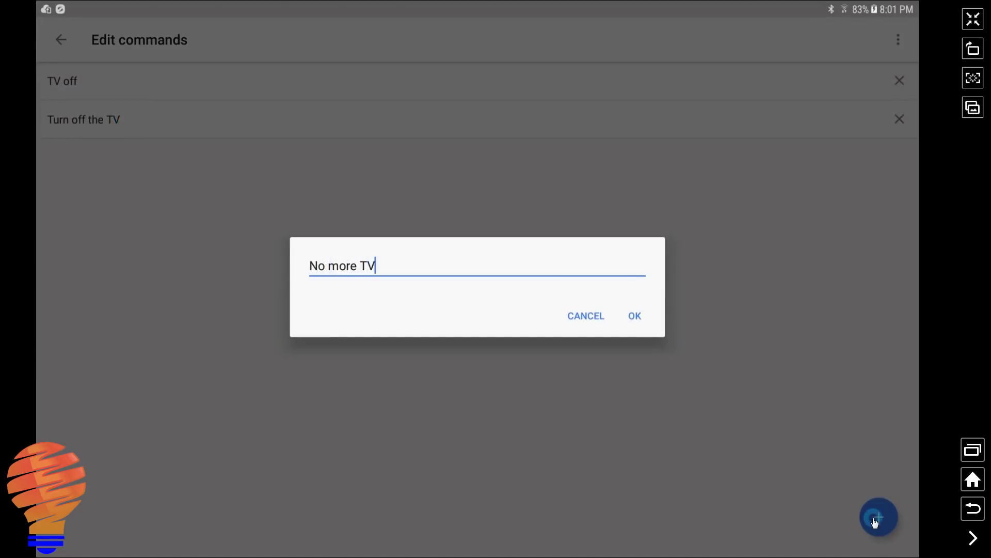
left_click(636, 315)
left_click(61, 39)
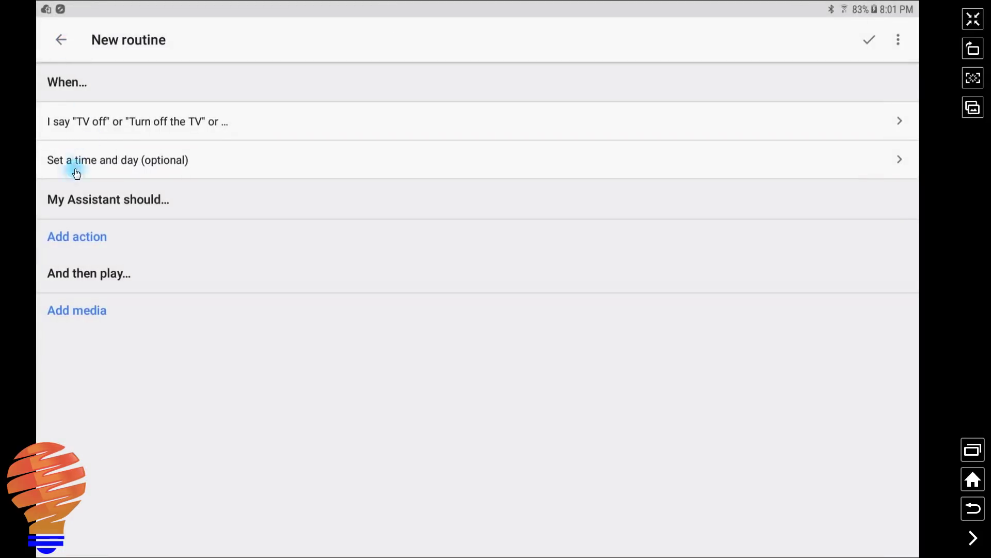
Schedule the routine to repeat every day, Sunday through Saturday.
left_click(73, 164)
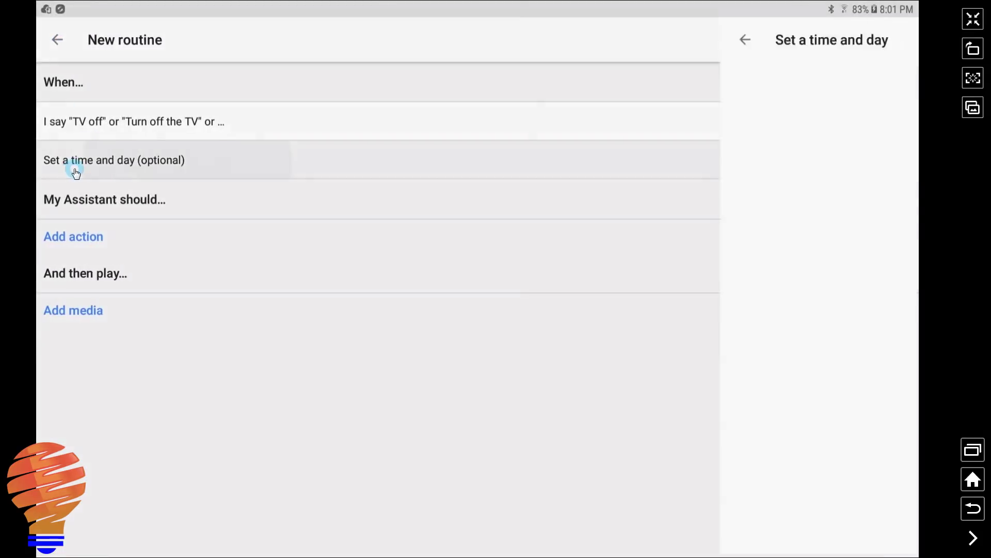
left_click(99, 190)
left_click(224, 190)
left_click(351, 189)
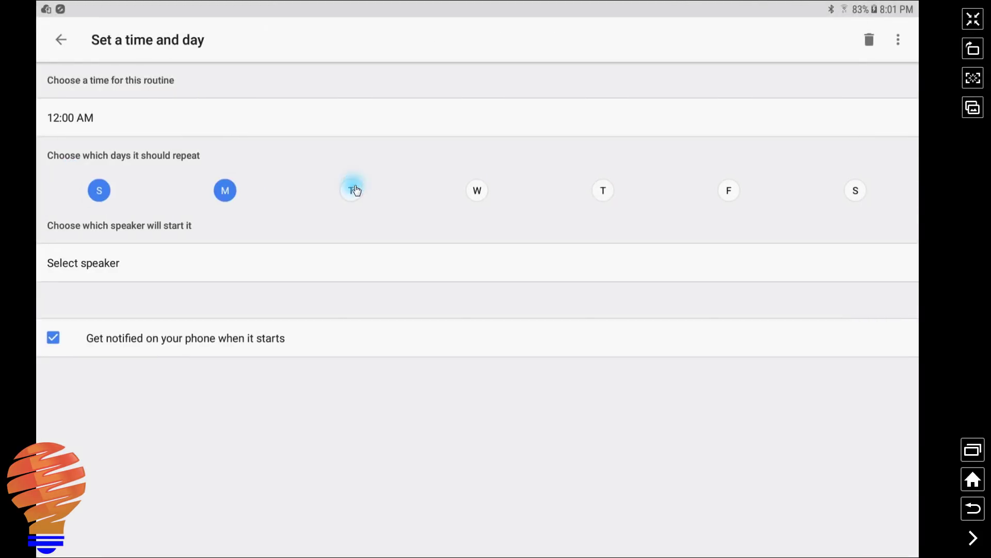
left_click(478, 191)
left_click(603, 191)
left_click(727, 191)
left_click(855, 191)
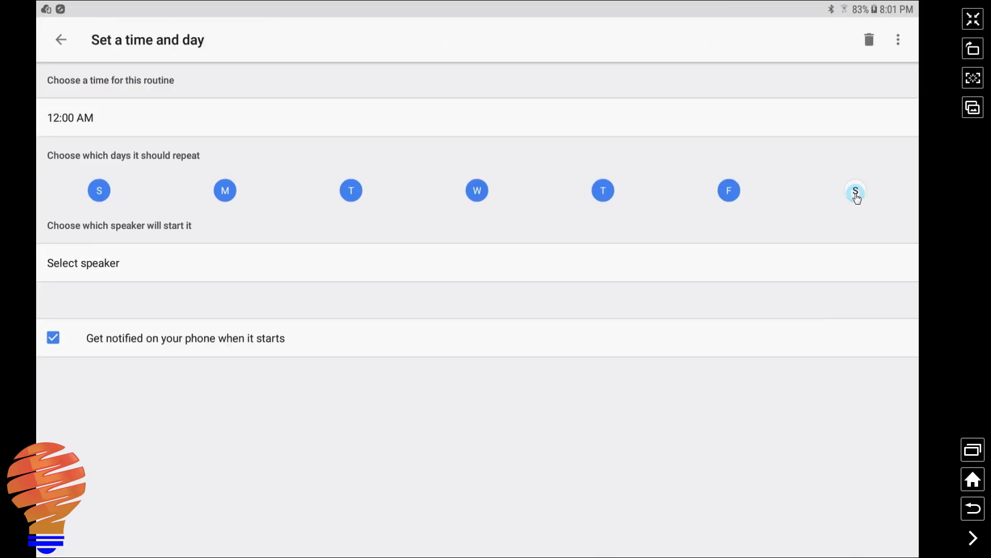
Set the routine's start time to 10:30 AM on the Basement Home speaker.
left_click(84, 123)
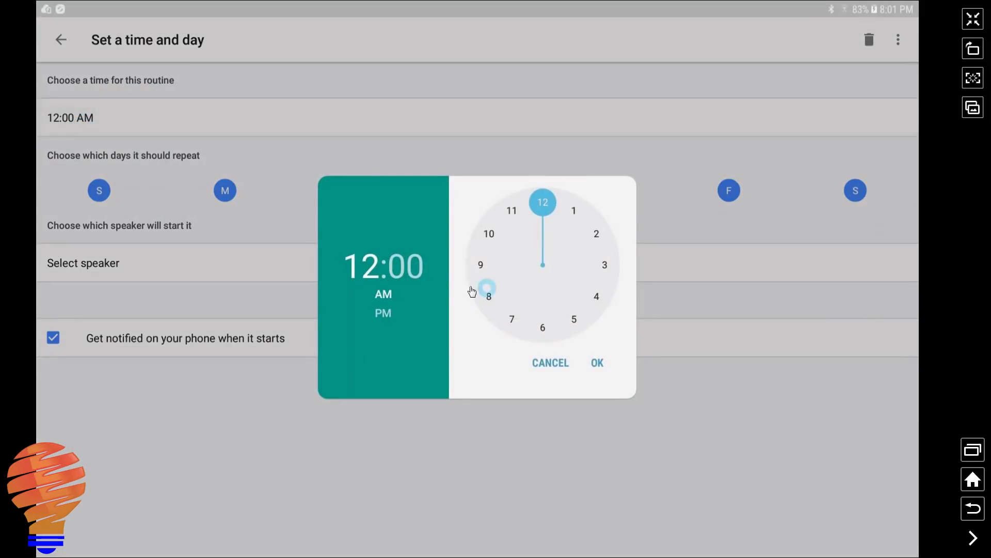
left_click(491, 234)
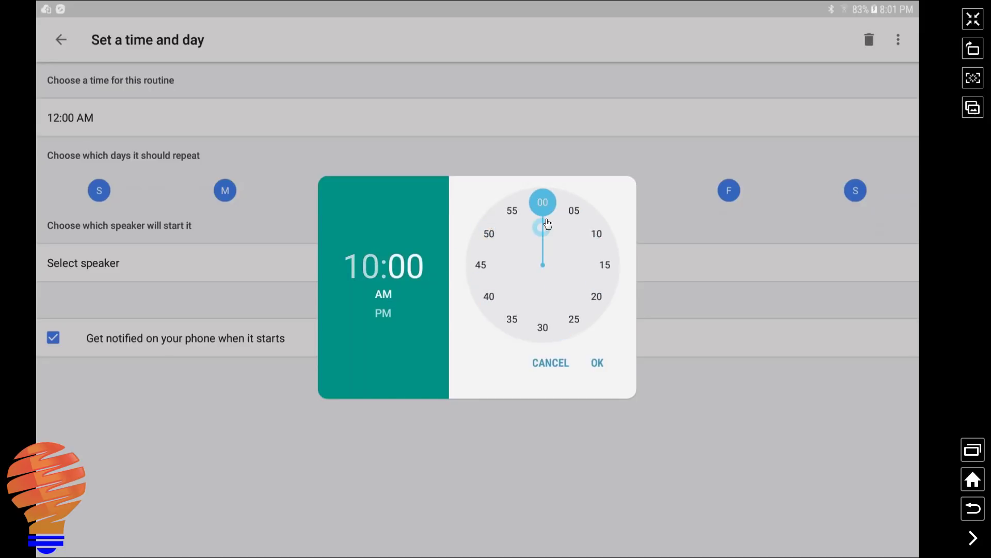
left_click(543, 328)
left_click(597, 363)
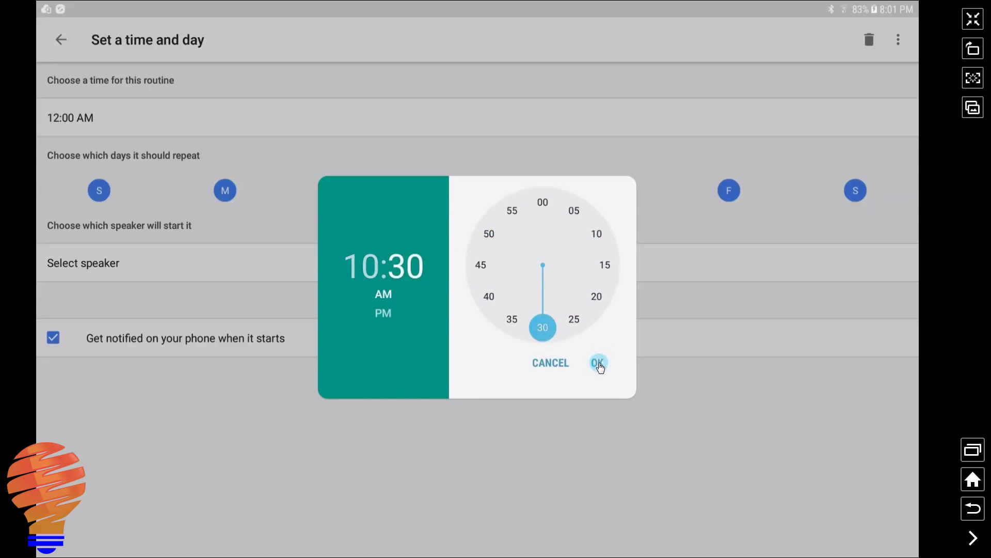
left_click(197, 260)
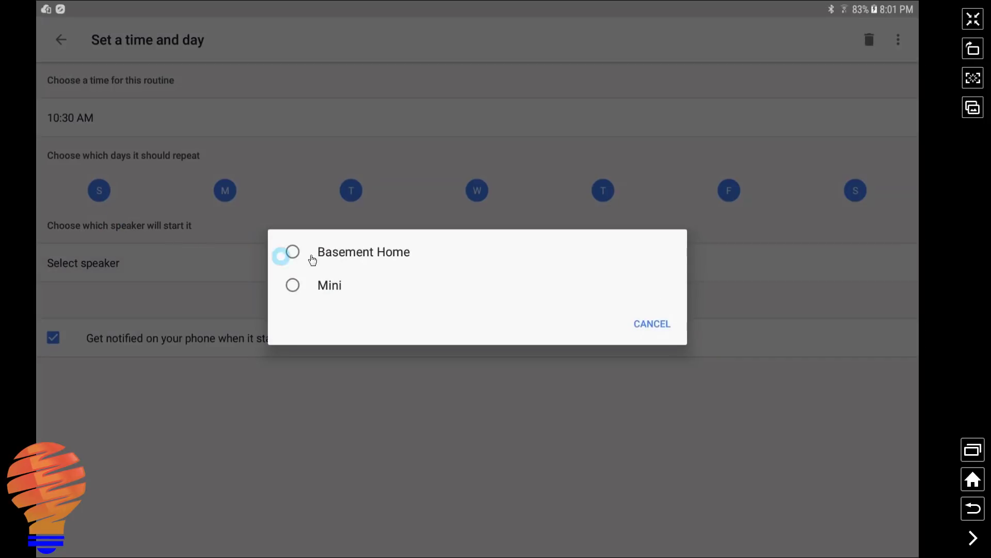
left_click(292, 252)
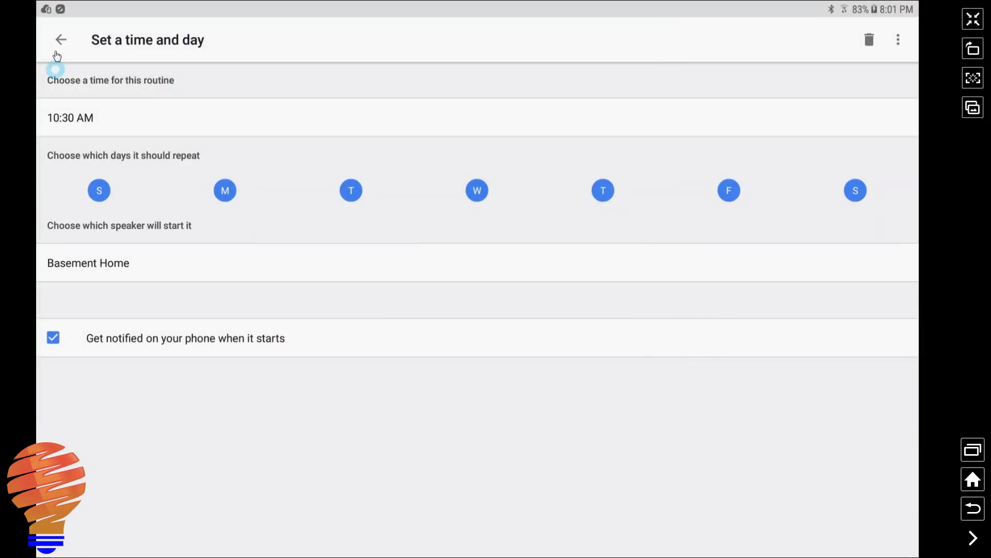
left_click(63, 41)
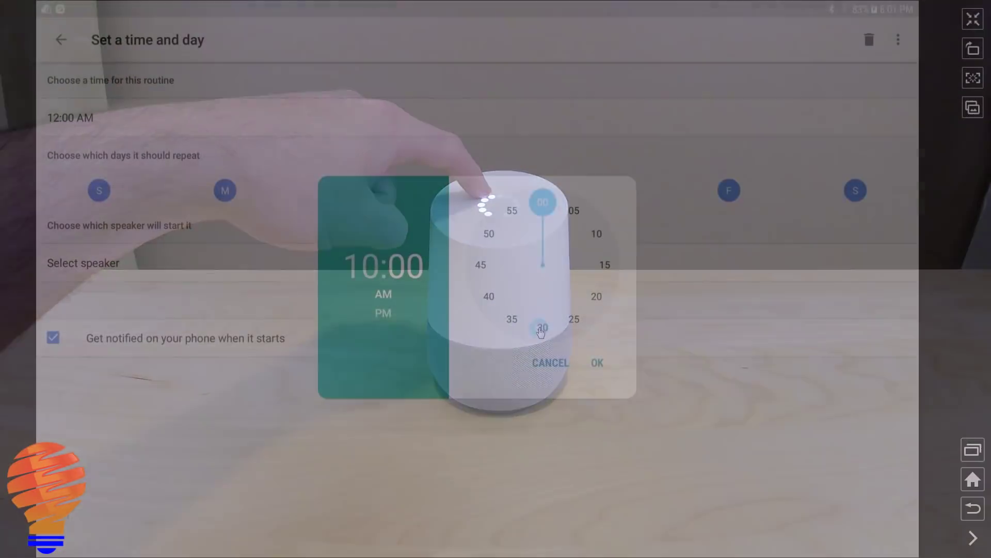
left_click(602, 362)
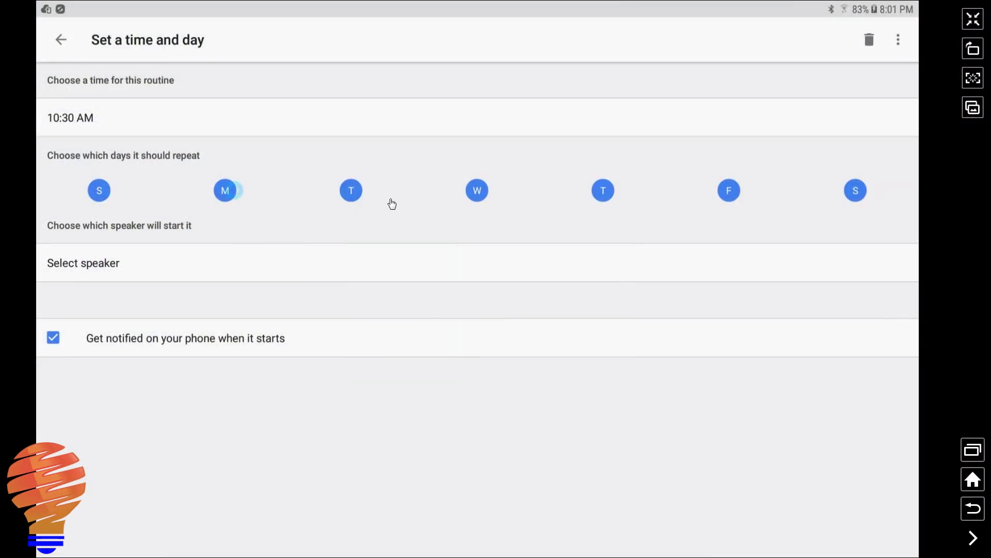
Set Basement Home as the speaker for the 10:30 AM routine.
left_click(198, 258)
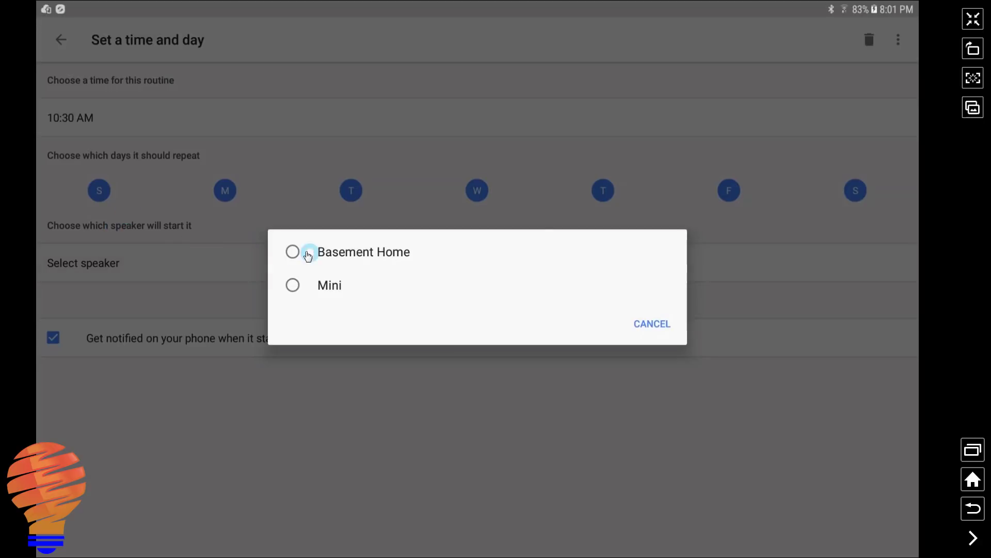
left_click(307, 256)
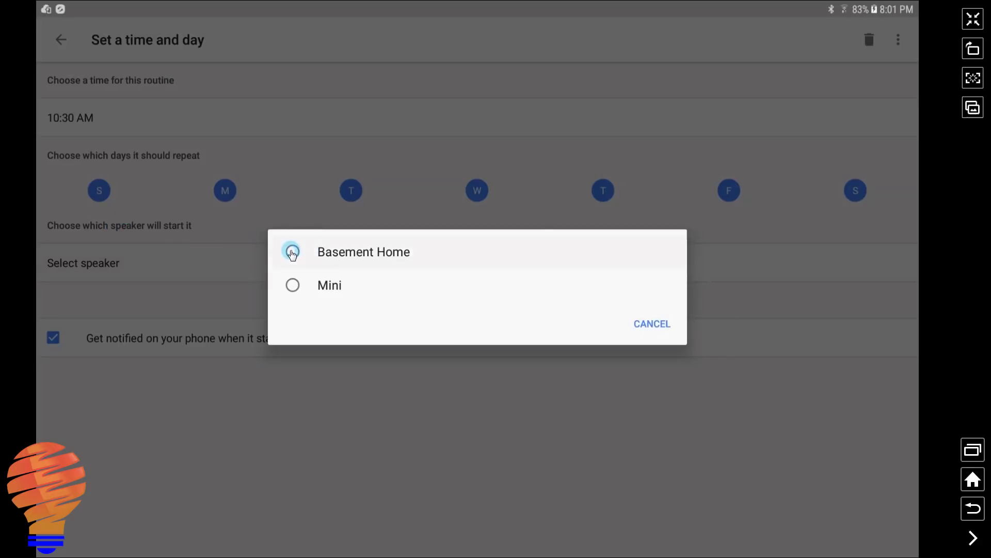
left_click(63, 40)
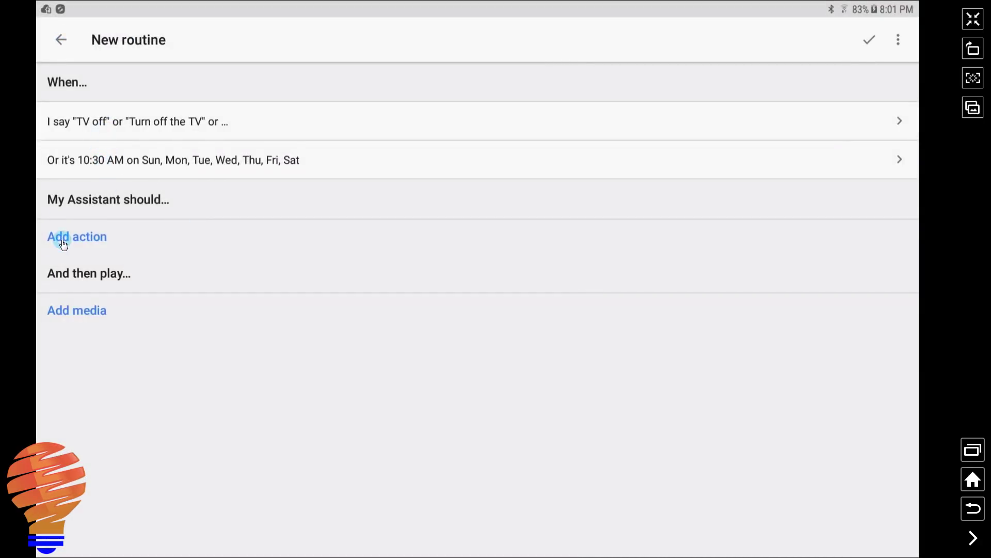
Add the Assistant action "Ask Harmony to turn off the TV".
left_click(63, 243)
type("Ak")
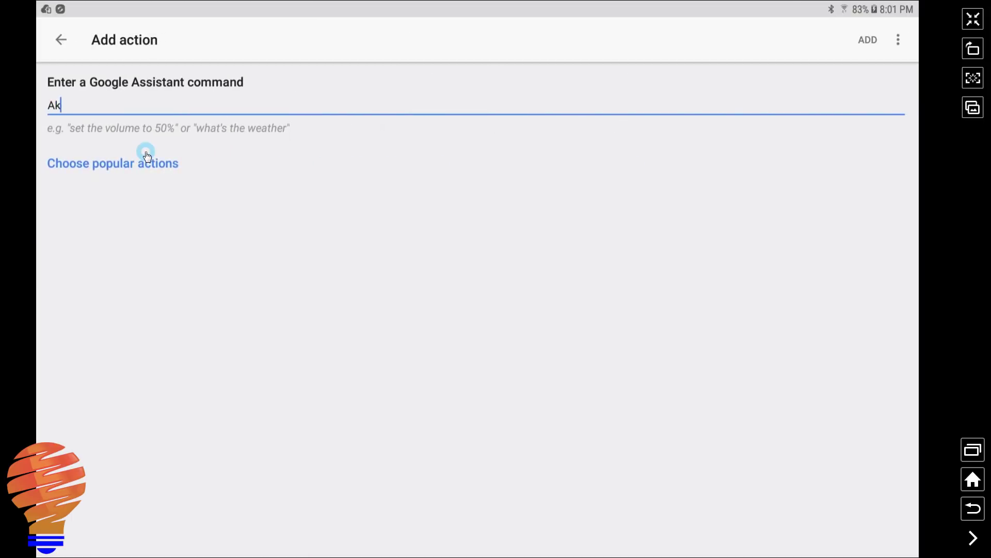
key("BackSpace")
type("sk Harmony to t")
type("urn off the TV")
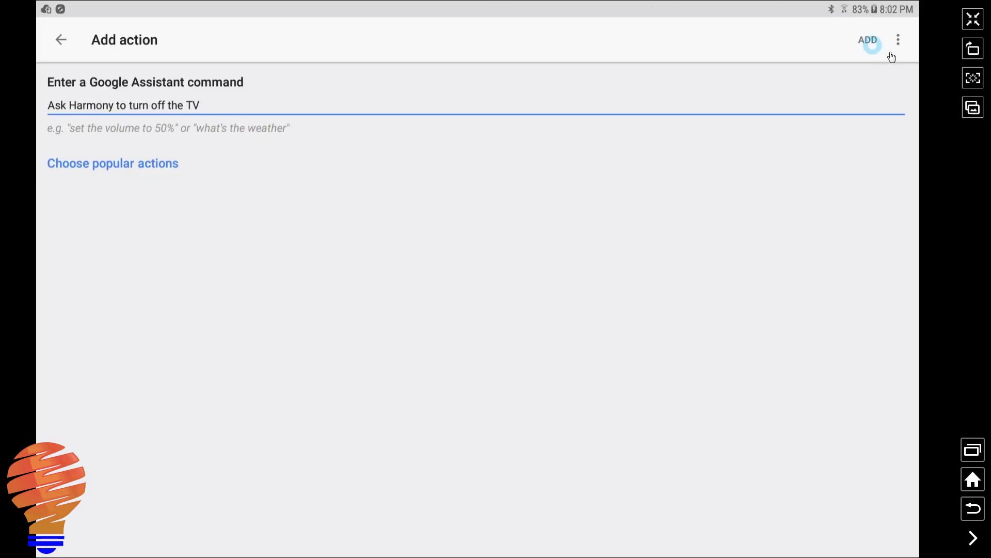
left_click(868, 39)
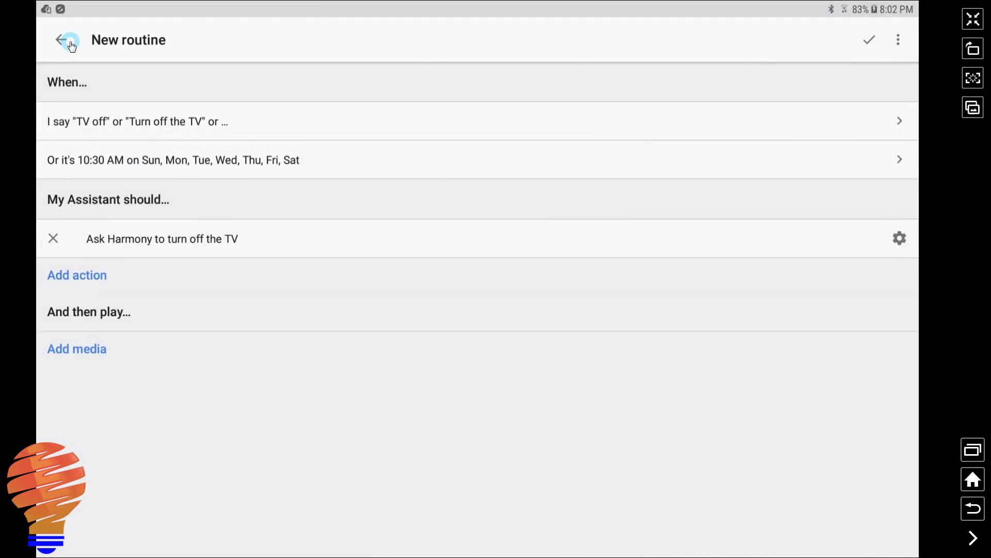
Save the TV off routine and return to the Routines list.
left_click(865, 52)
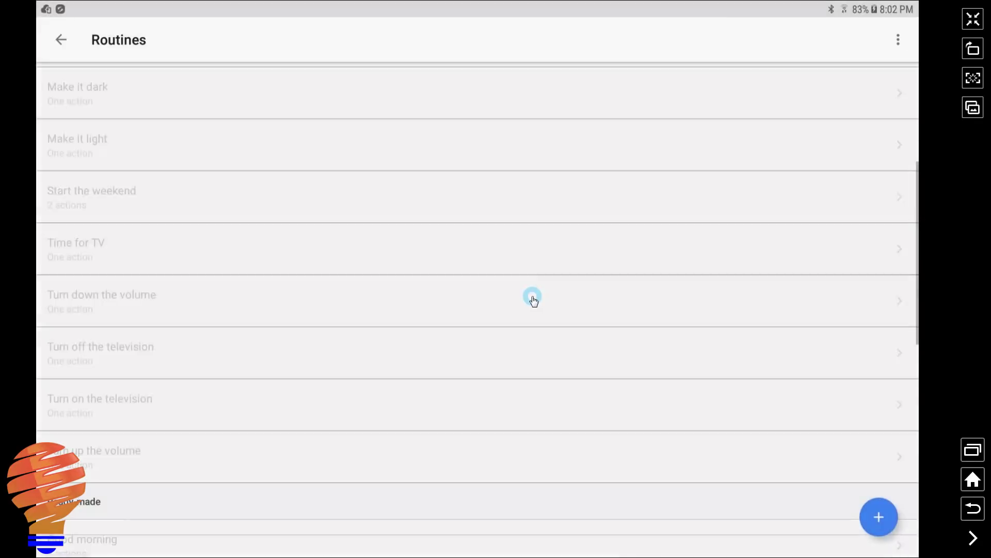